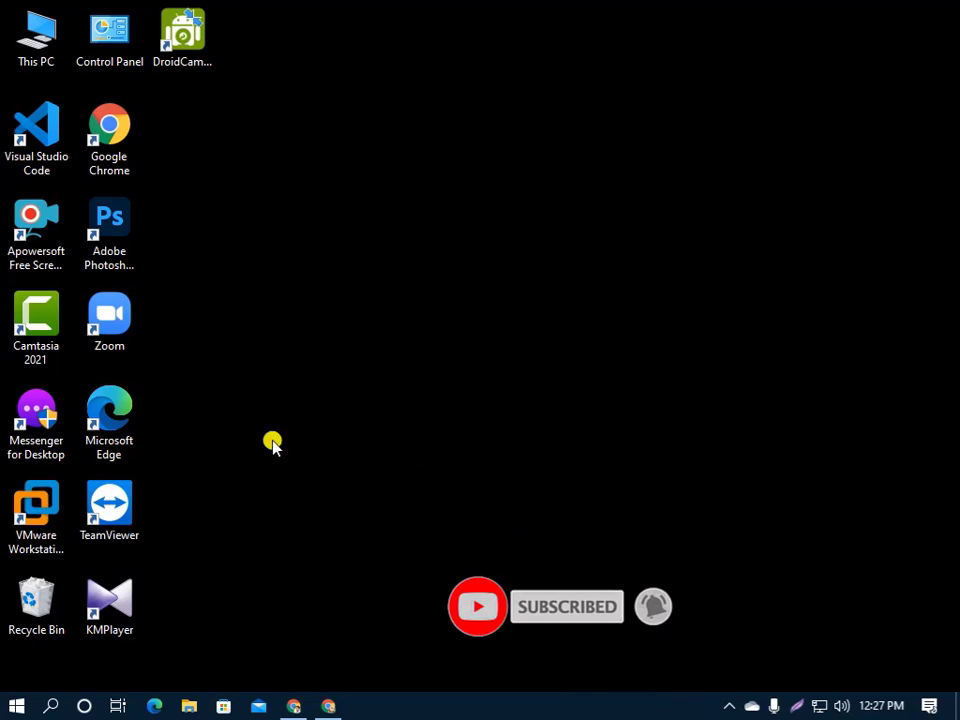
- Launch VMware Workstation Pro from the desktop and maximize its window
{"action": "left_click", "coordinate": [40, 519]}
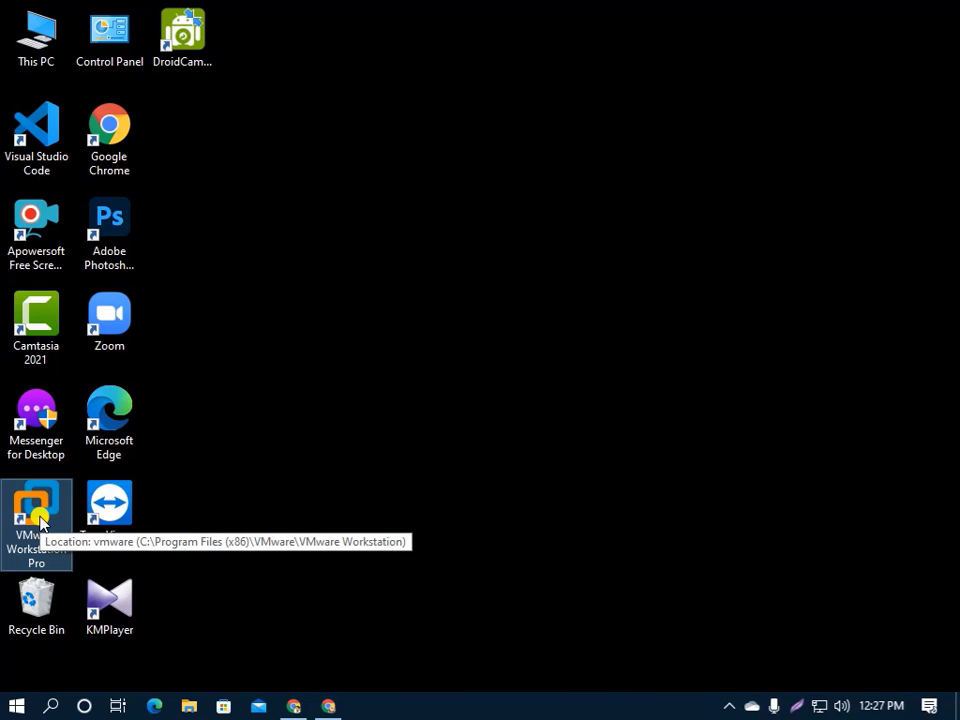
{"action": "double_click", "coordinate": [40, 519]}
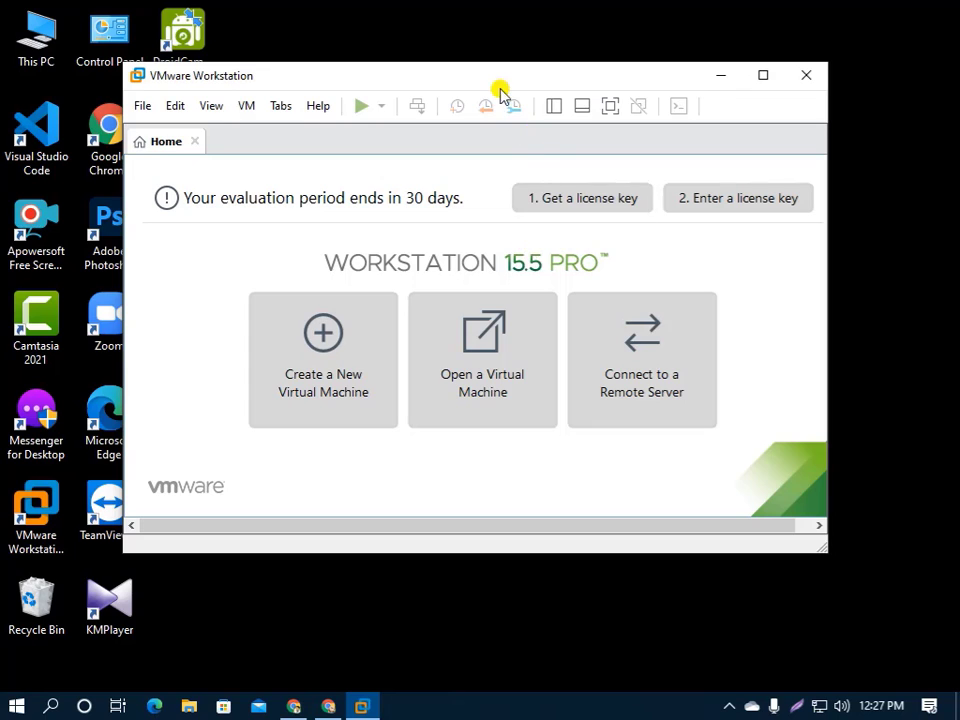
{"action": "left_click_drag", "start_coordinate": [491, 78], "coordinate": [503, 129]}
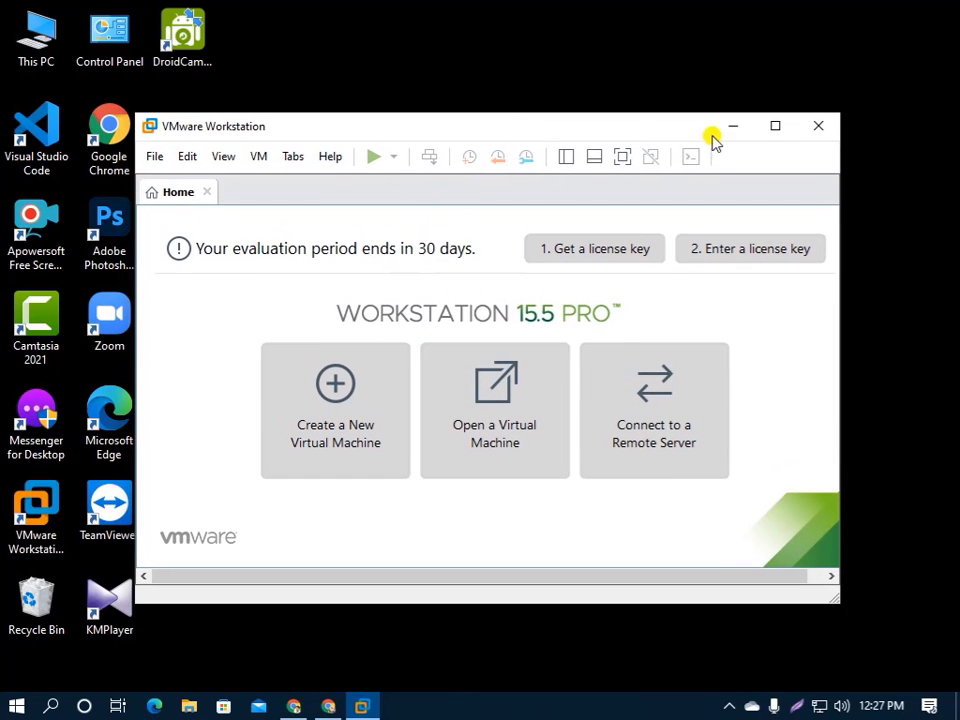
{"action": "left_click", "coordinate": [774, 125]}
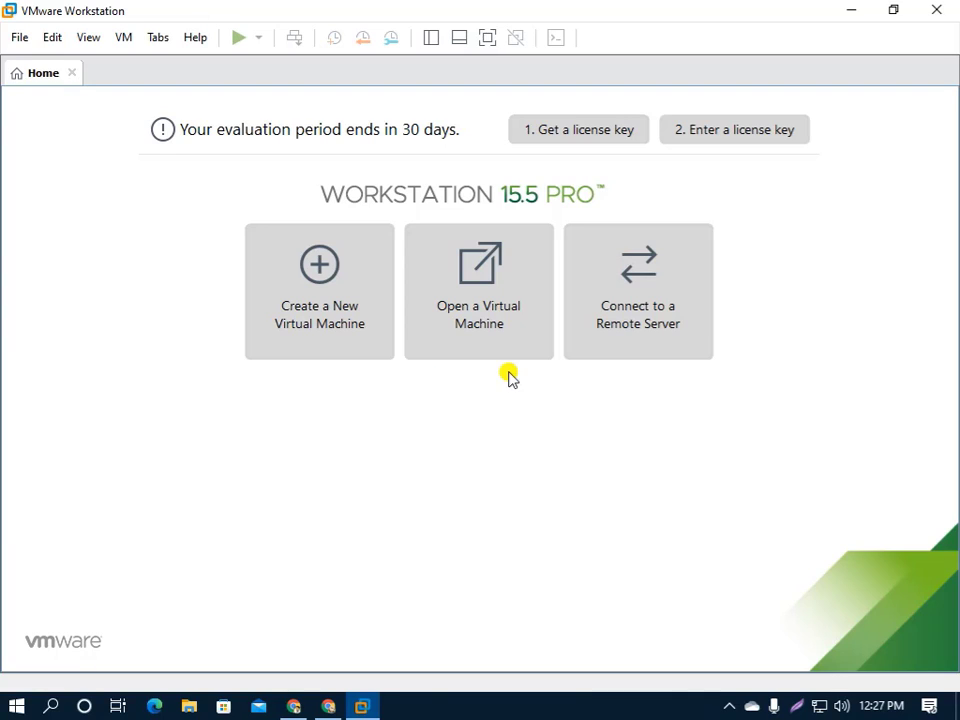
- Start a new virtual machine with the Typical configuration and choose to install the operating system later
{"action": "left_click", "coordinate": [19, 40]}
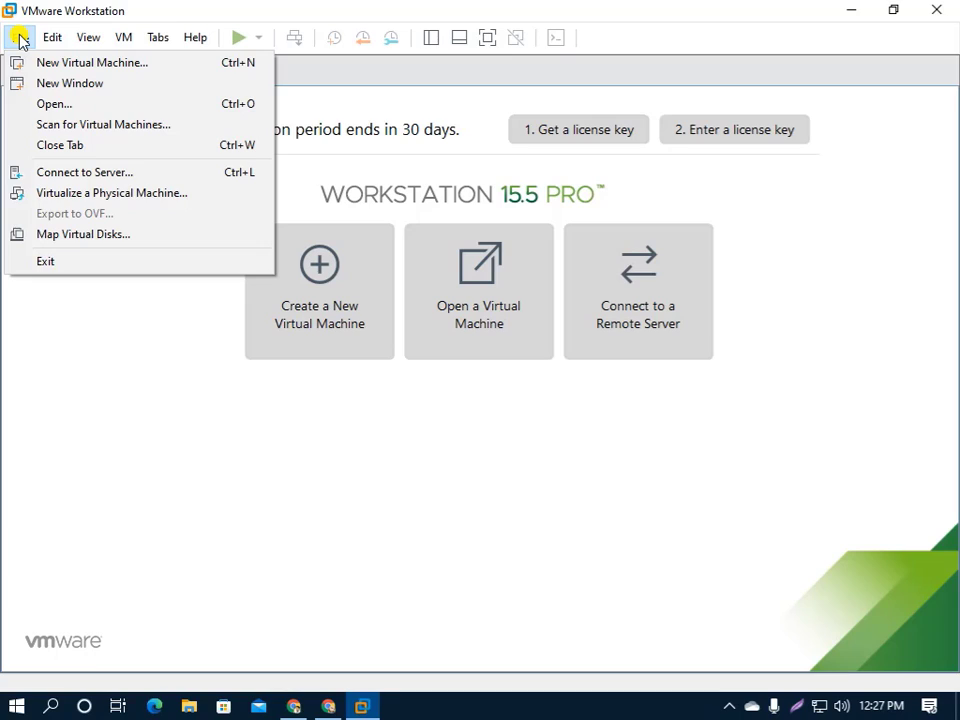
{"action": "left_click", "coordinate": [136, 62]}
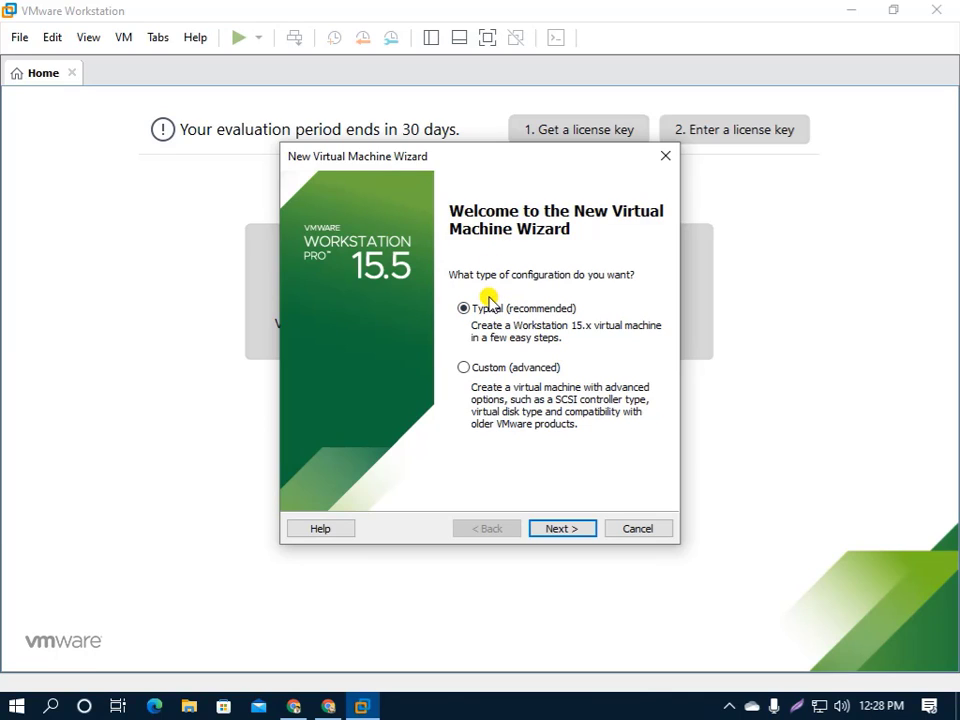
{"action": "left_click", "coordinate": [562, 534]}
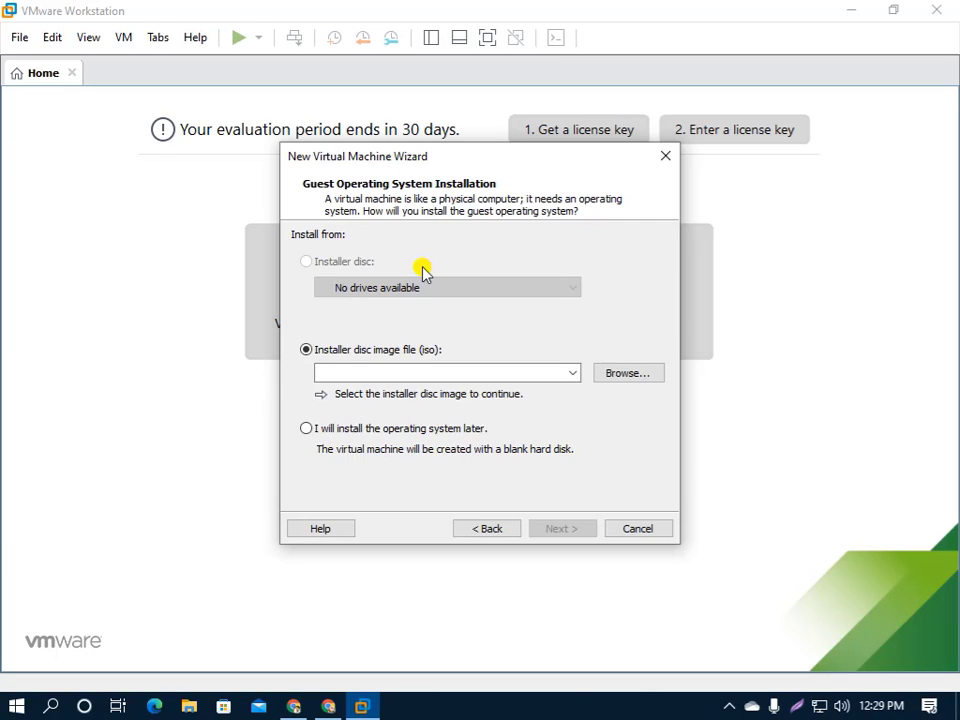
{"action": "left_click", "coordinate": [307, 431]}
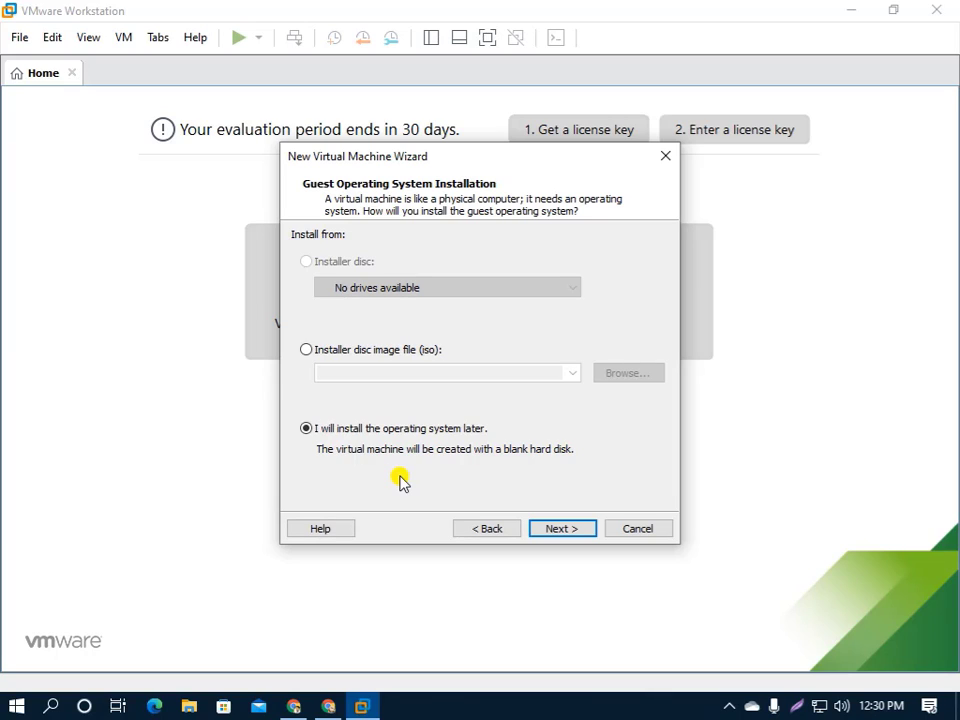
{"action": "left_click", "coordinate": [566, 530]}
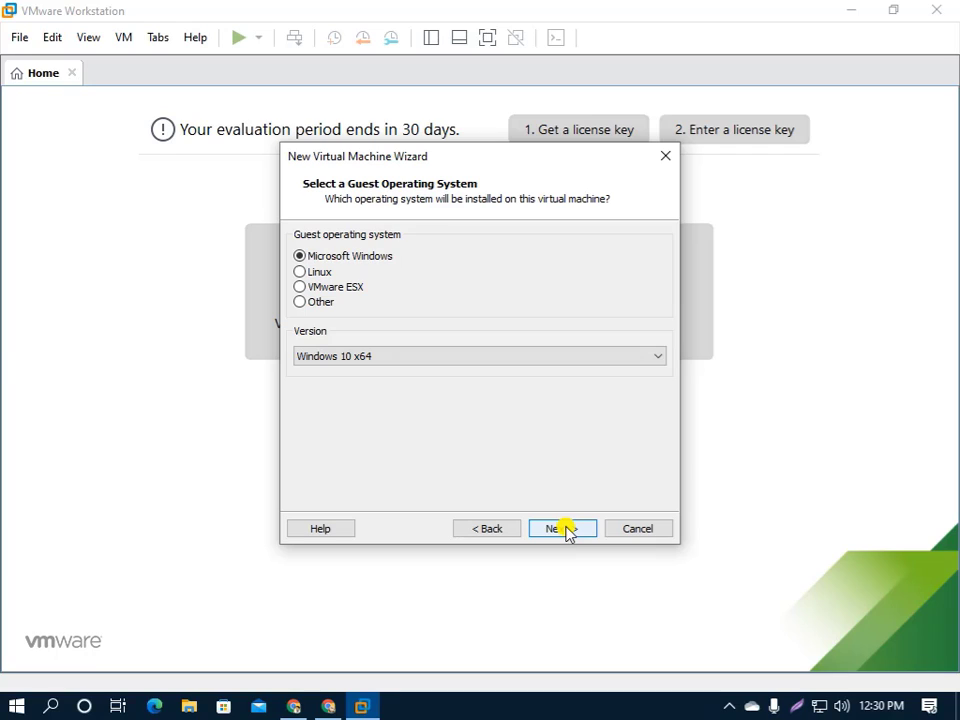
- Set the guest operating system to Linux, version Red Hat Enterprise Linux 7 64-bit, and continue
{"action": "left_click", "coordinate": [300, 272]}
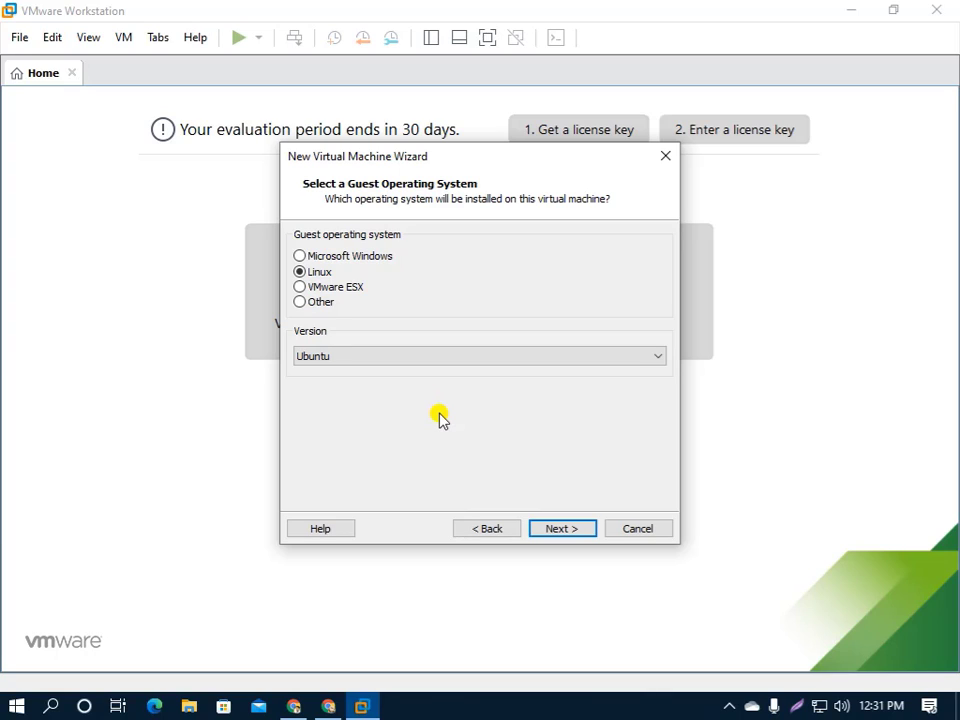
{"action": "left_click", "coordinate": [660, 358]}
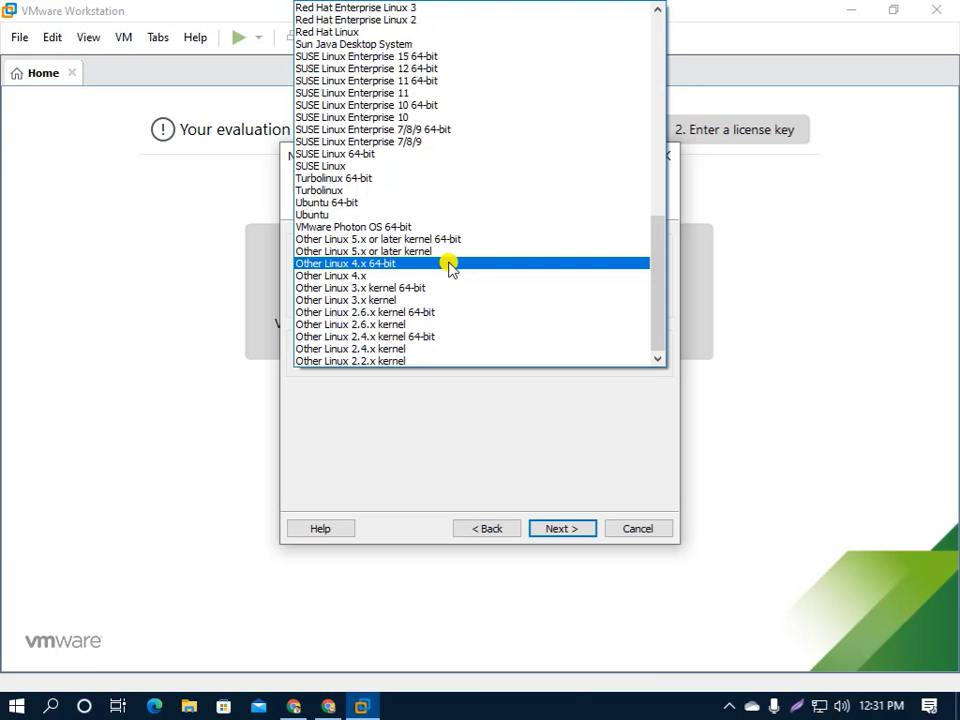
{"action": "scroll", "coordinate": [449, 265], "scroll_direction": "up", "scroll_amount": 5}
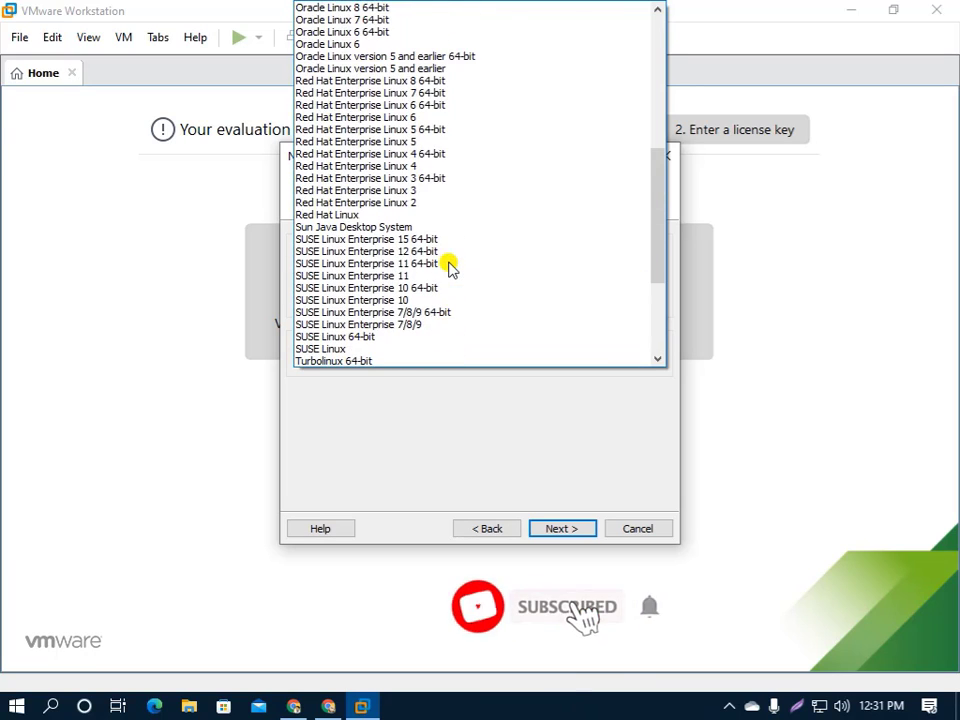
{"action": "scroll", "coordinate": [449, 265], "scroll_direction": "up", "scroll_amount": 1}
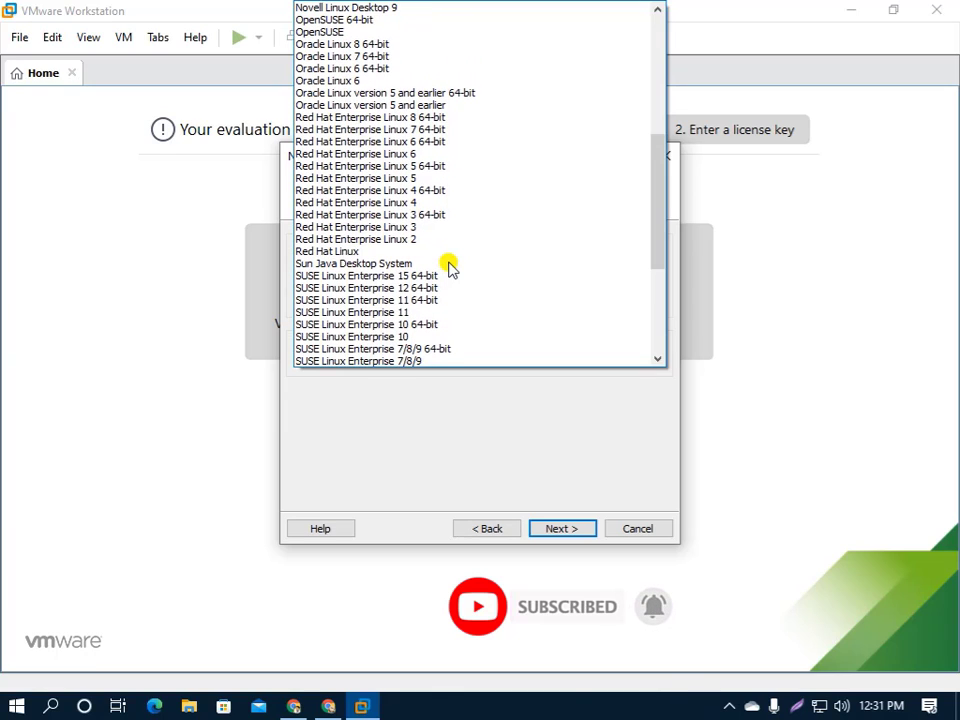
{"action": "scroll", "coordinate": [449, 266], "scroll_direction": "up", "scroll_amount": 1}
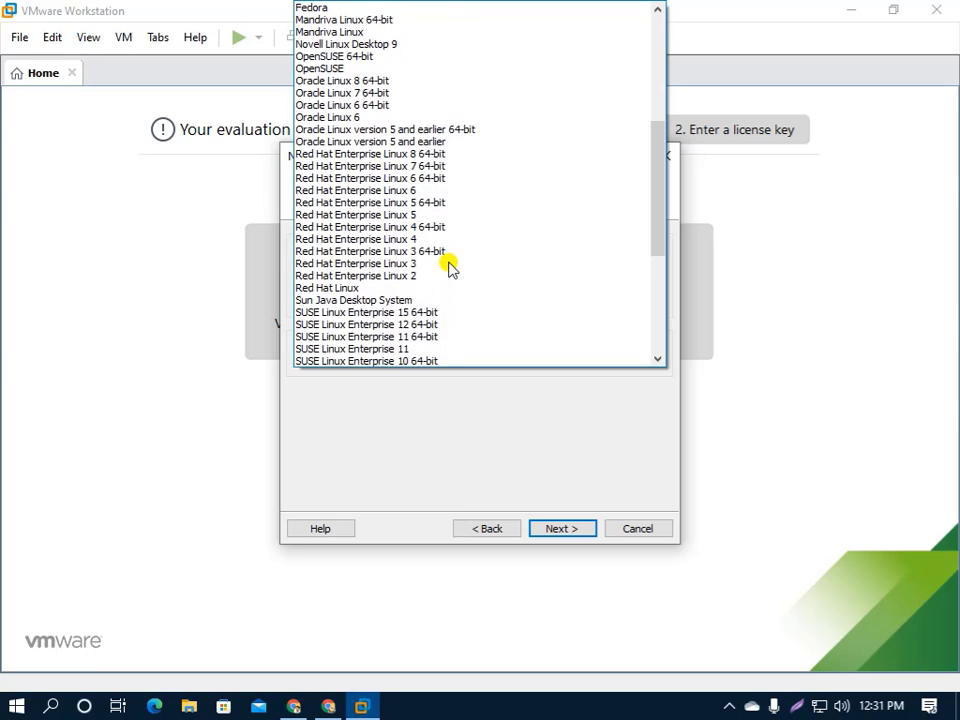
{"action": "scroll", "coordinate": [449, 266], "scroll_direction": "up", "scroll_amount": 1}
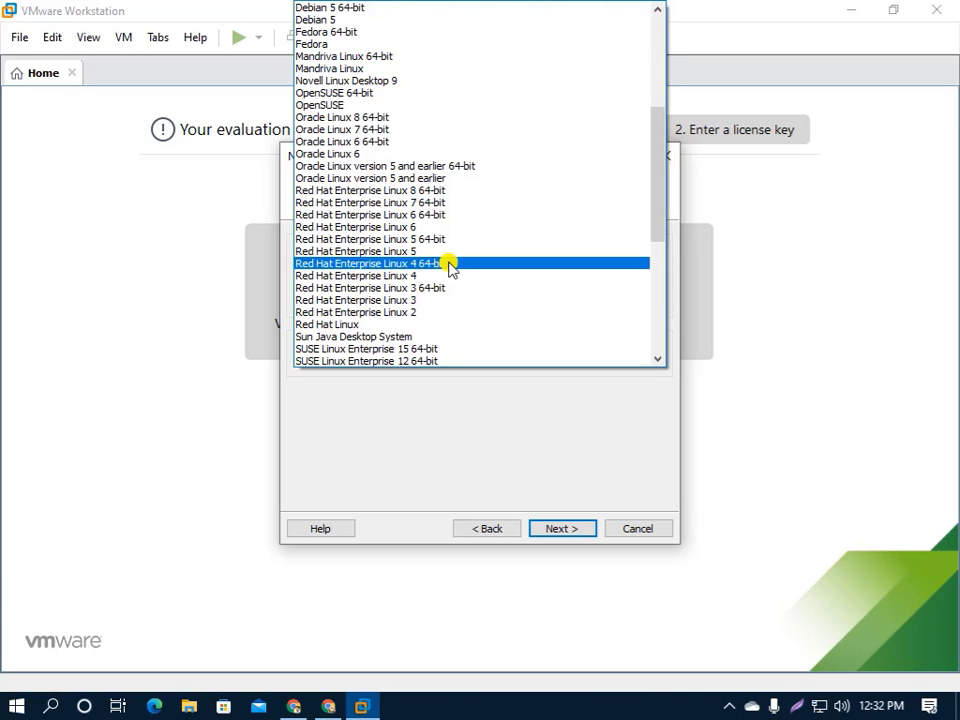
{"action": "left_click", "coordinate": [397, 203]}
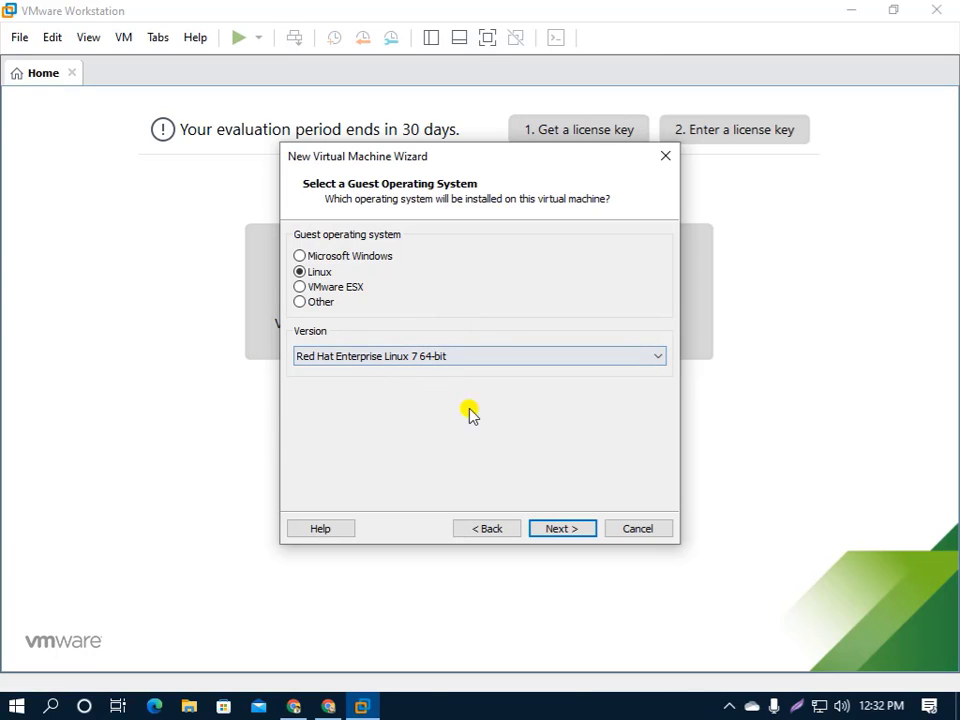
{"action": "left_click", "coordinate": [557, 530]}
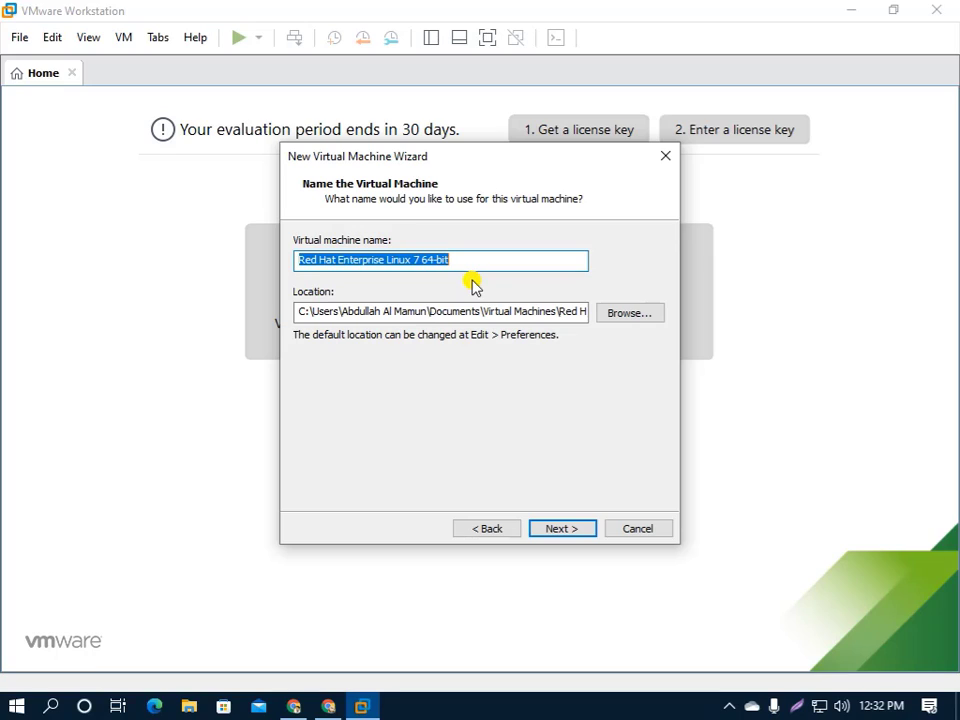
- Replace the suggested virtual machine name with RHEL
{"action": "key", "text": "BackSpace"}
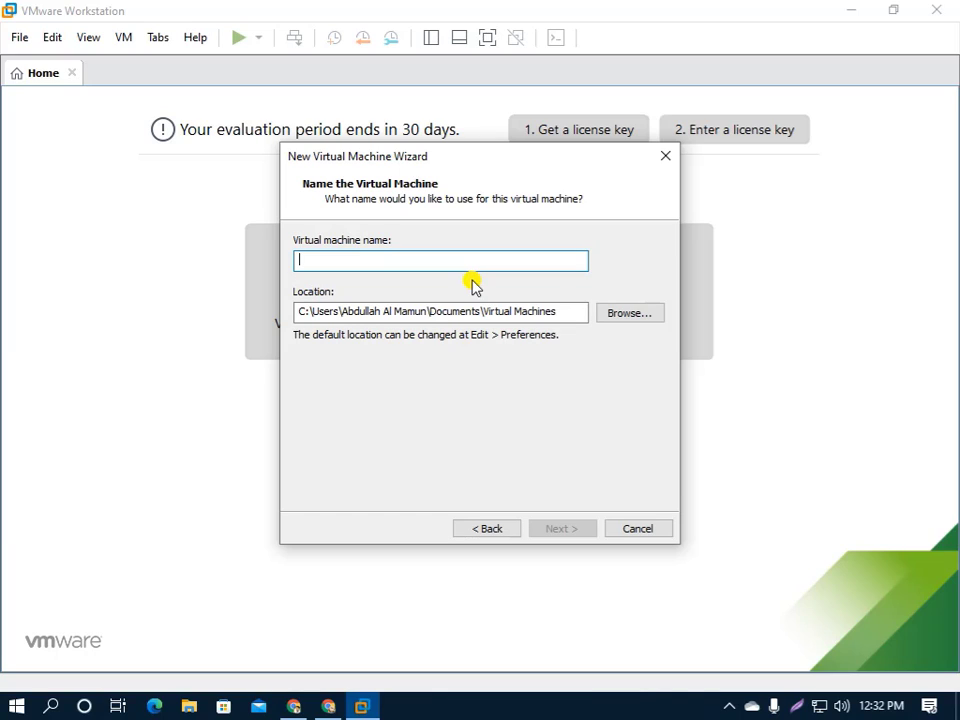
{"action": "type", "text": "rhe"}
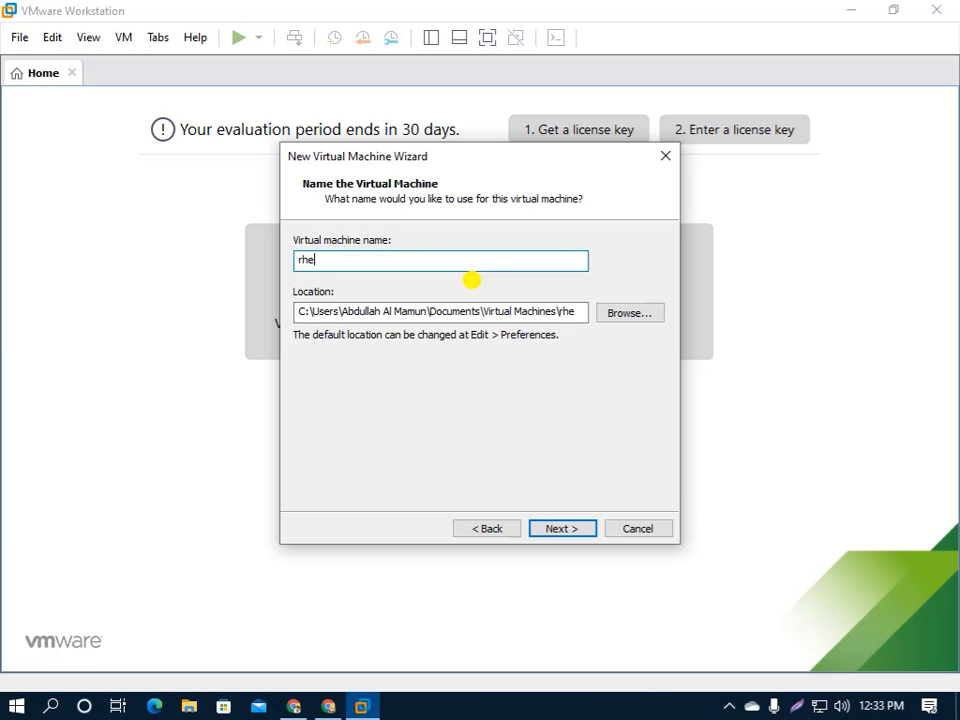
{"action": "type", "text": "l"}
{"action": "key", "text": "BackSpace"}
{"action": "key", "text": "BackSpace"}
{"action": "key", "text": "BackSpace"}
{"action": "key", "text": "BackSpace"}
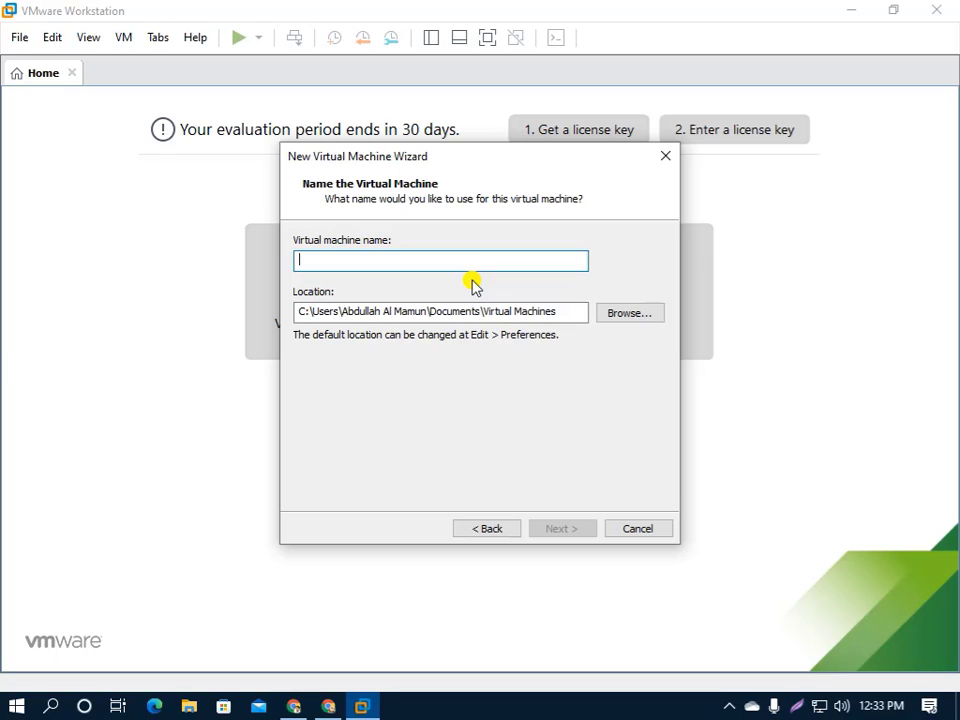
{"action": "type", "text": "RG"}
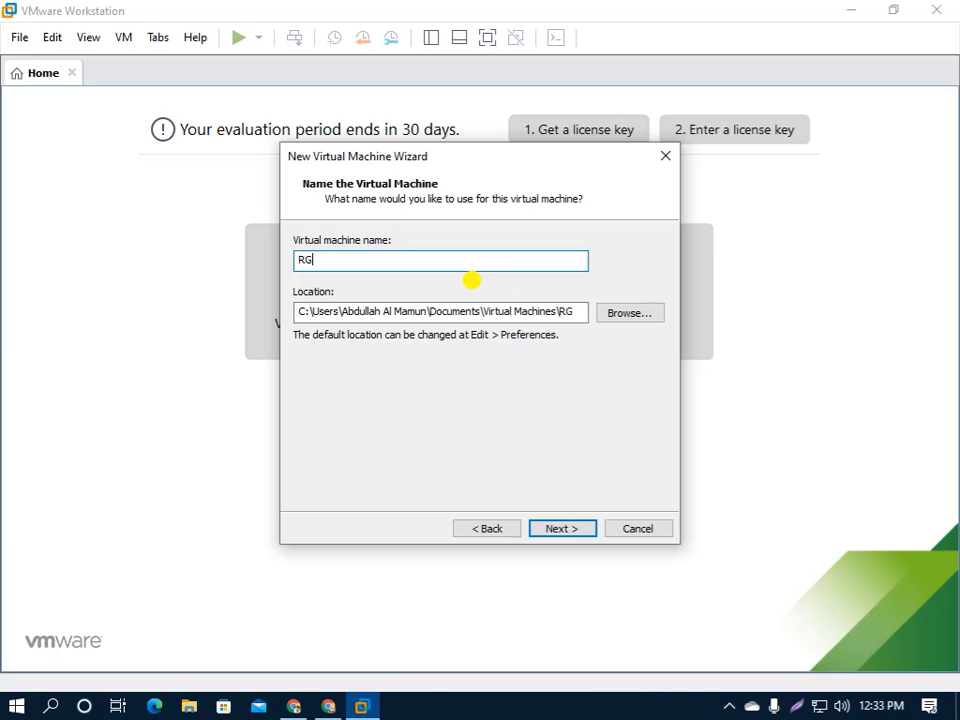
{"action": "key", "text": "BackSpace"}
{"action": "type", "text": "HEL"}
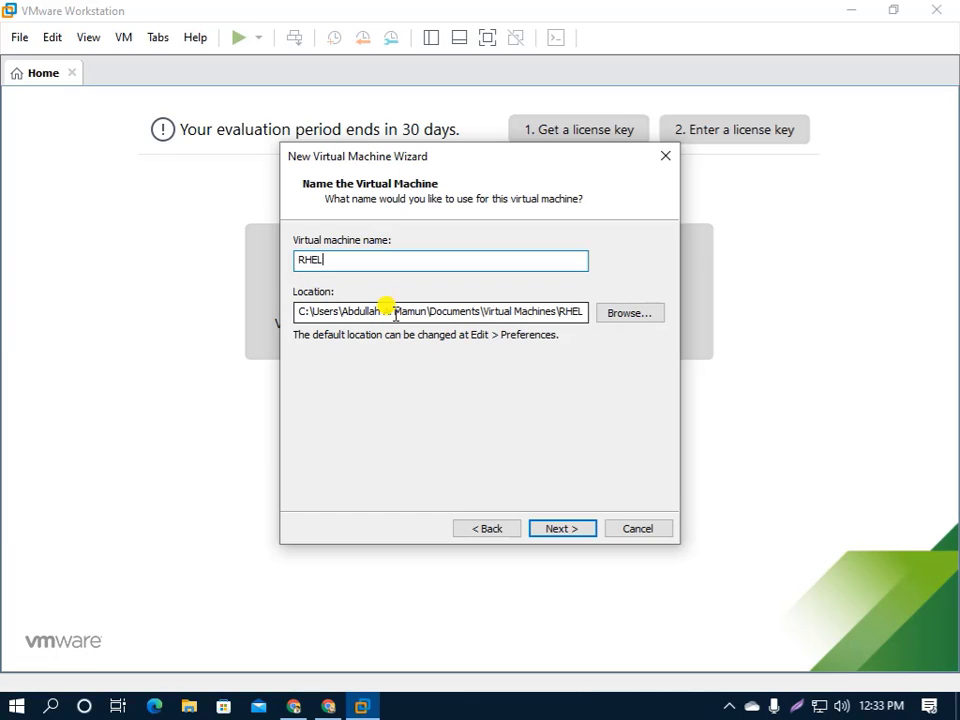
- Set the virtual machine's location to the New Volume (F:) drive and continue to disk capacity
{"action": "left_click", "coordinate": [612, 317]}
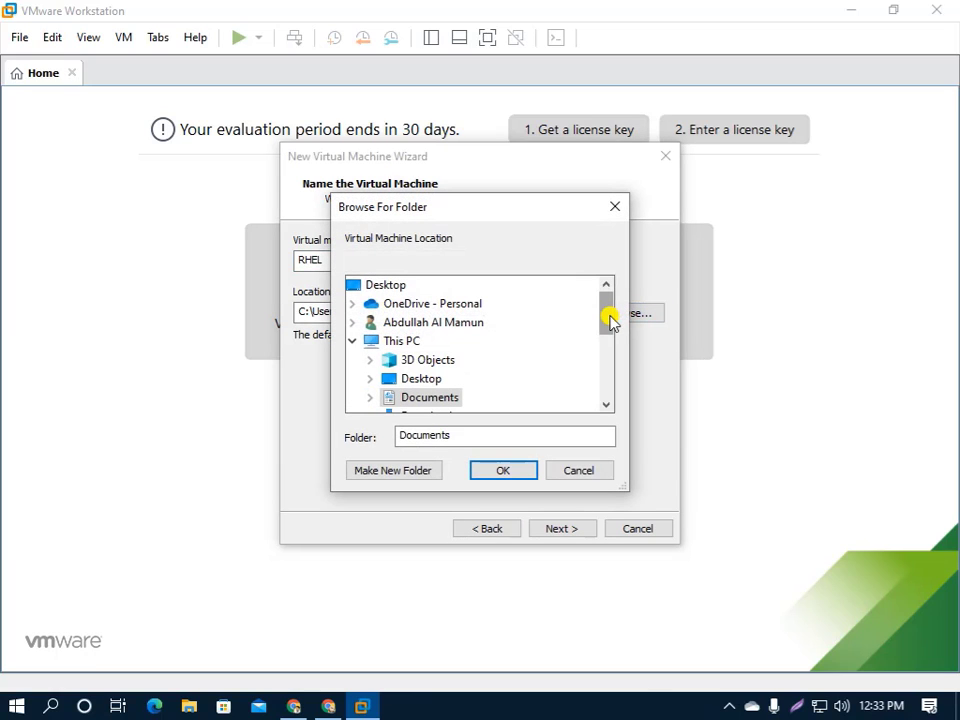
{"action": "scroll", "coordinate": [452, 378], "scroll_direction": "down", "scroll_amount": 3}
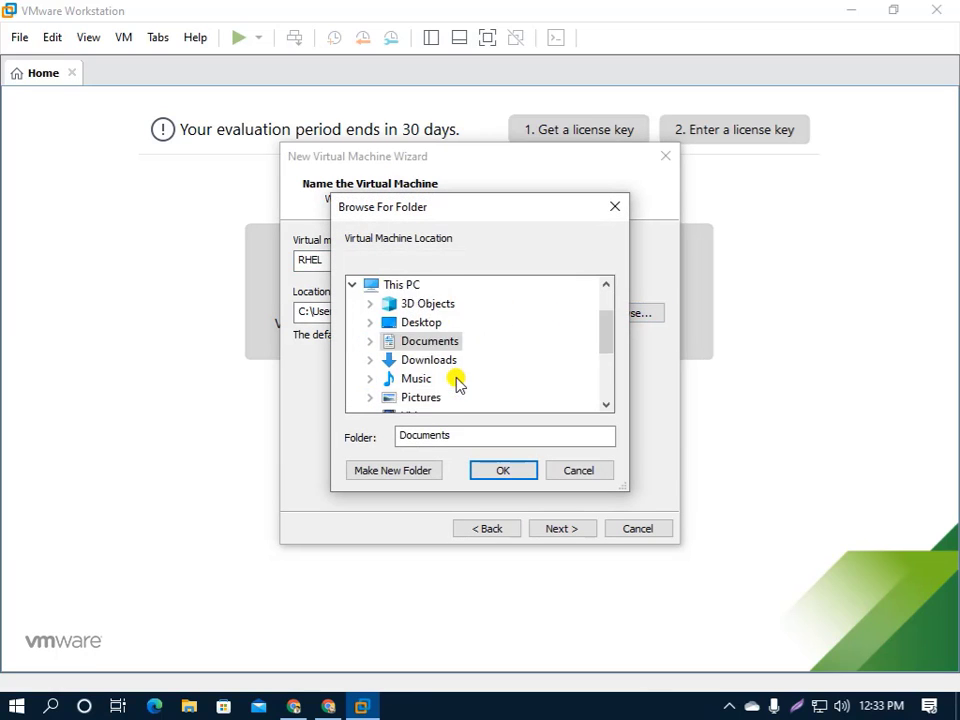
{"action": "scroll", "coordinate": [450, 366], "scroll_direction": "down", "scroll_amount": 1}
{"action": "left_click", "coordinate": [446, 362]}
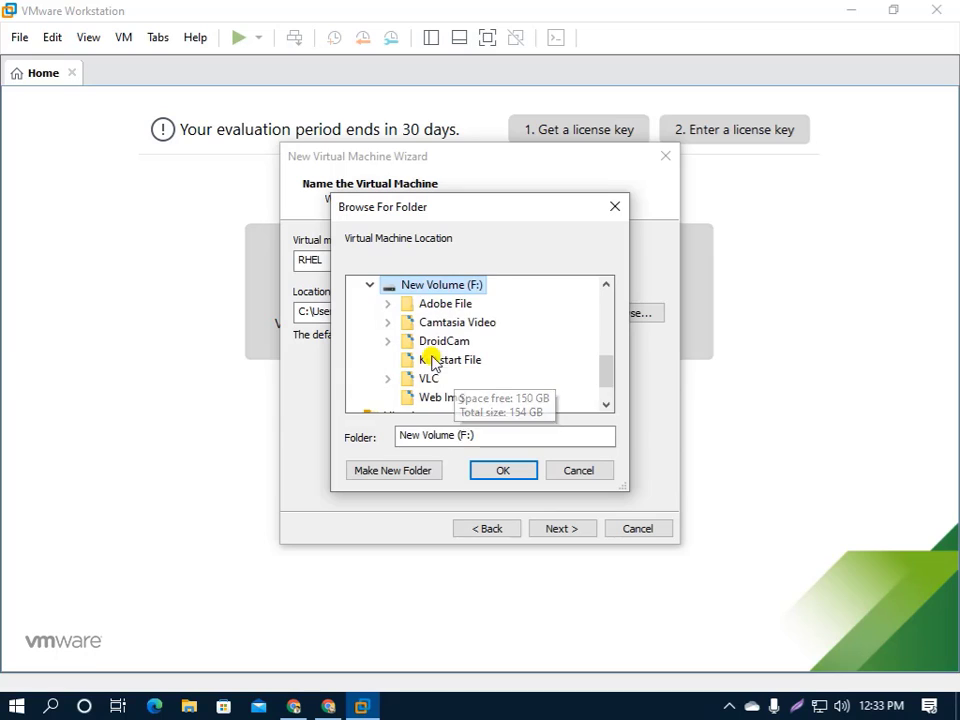
{"action": "left_click", "coordinate": [503, 470]}
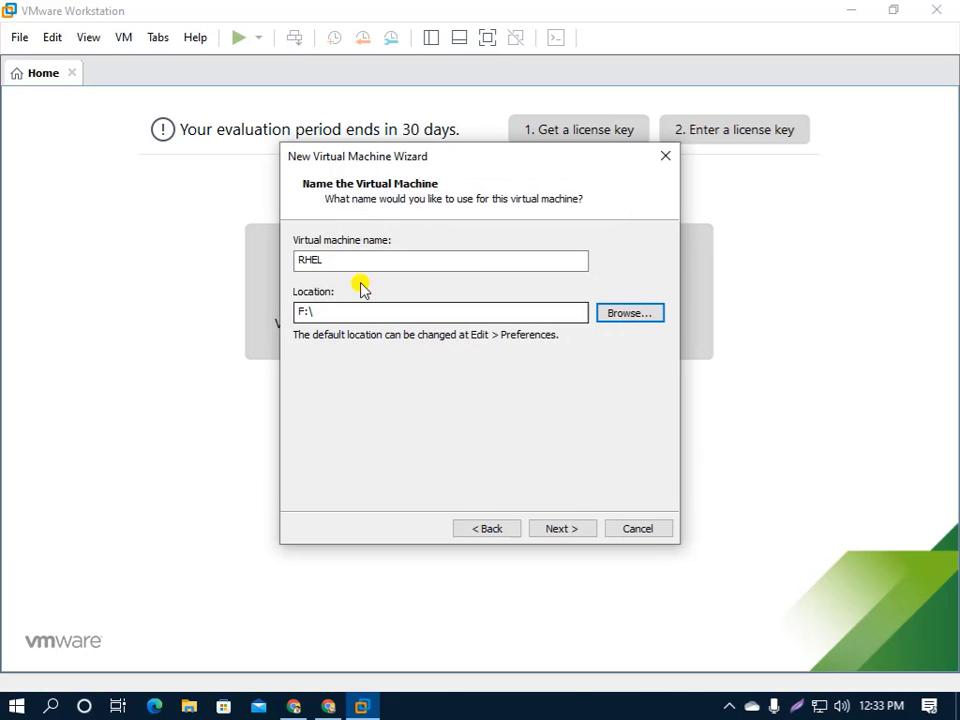
{"action": "left_click", "coordinate": [301, 313]}
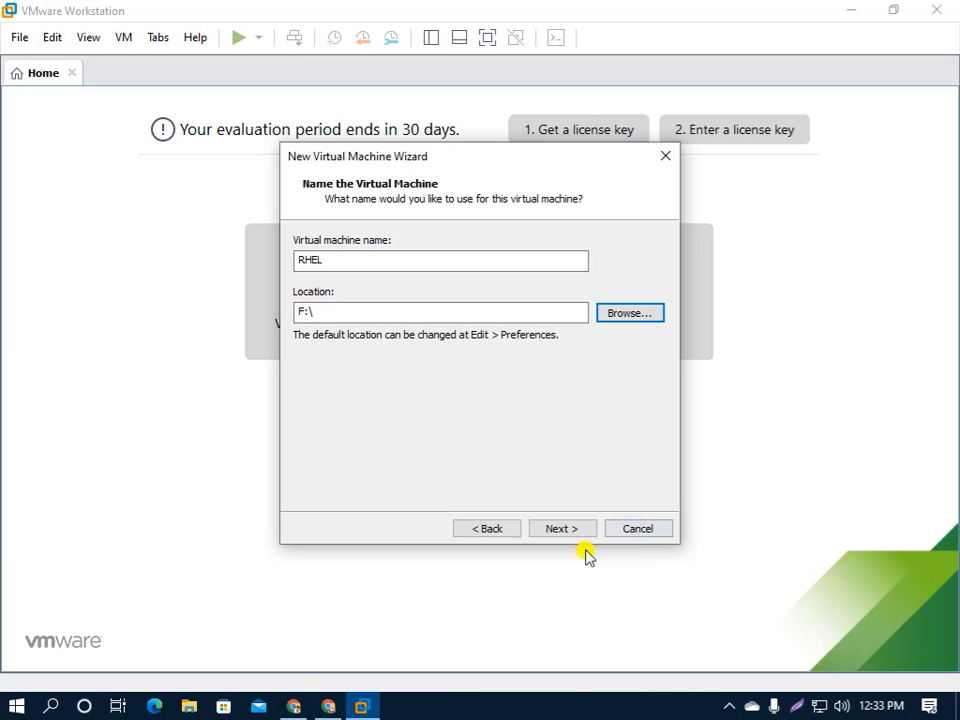
{"action": "left_click", "coordinate": [561, 529]}
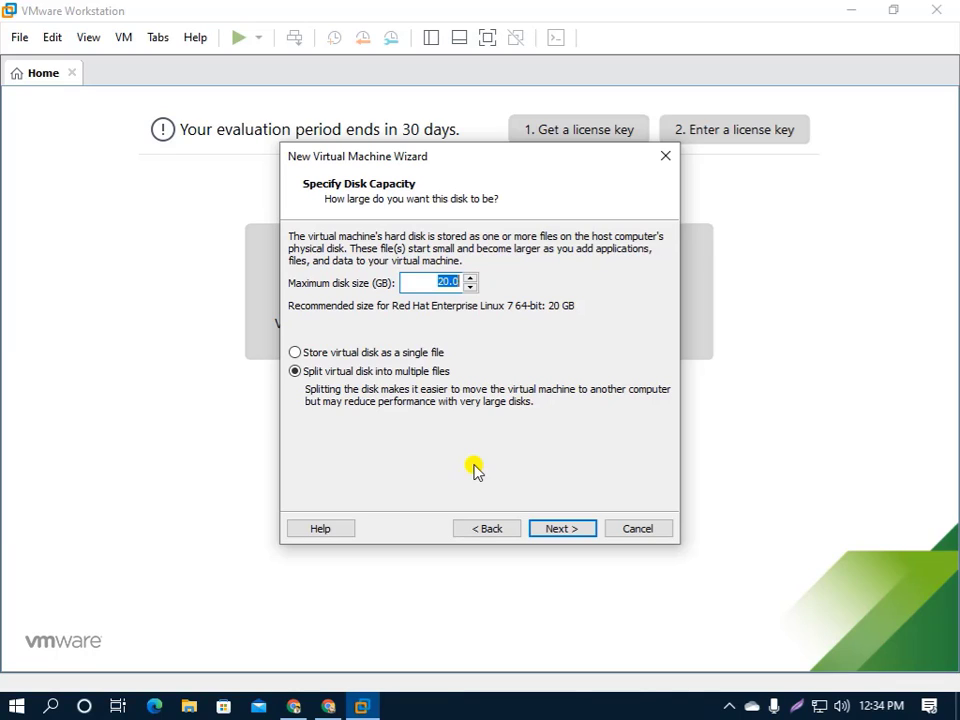
- Set the maximum disk size to 100 GB, store the virtual disk as a single file, and continue
{"action": "left_click", "coordinate": [449, 276]}
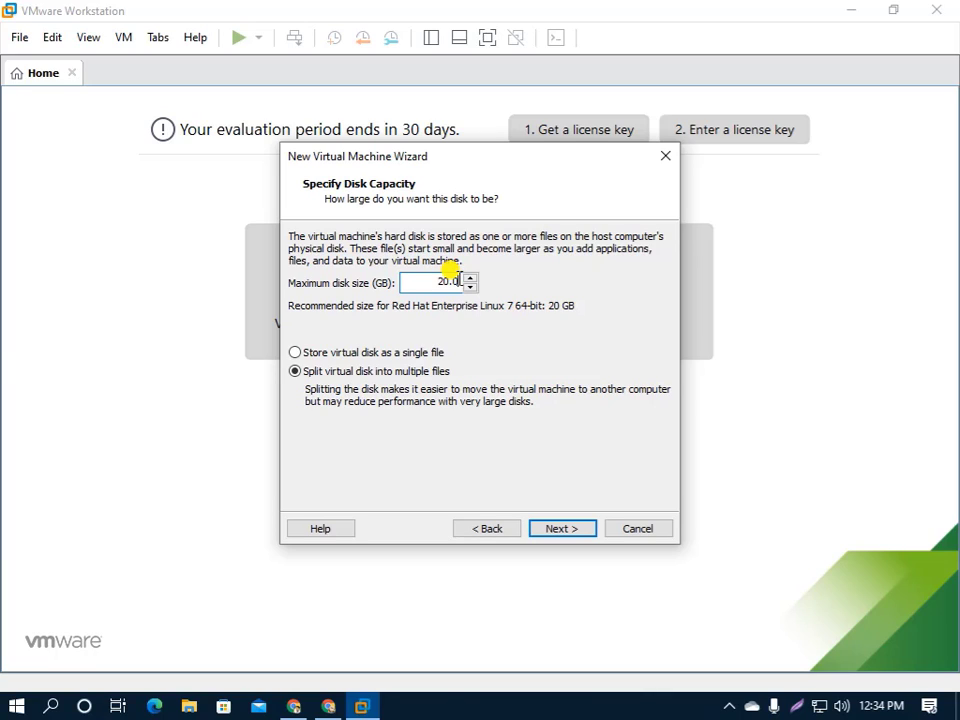
{"action": "key", "text": "BackSpace"}
{"action": "key", "text": "BackSpace"}
{"action": "key", "text": "BackSpace"}
{"action": "key", "text": "BackSpace"}
{"action": "type", "text": "100"}
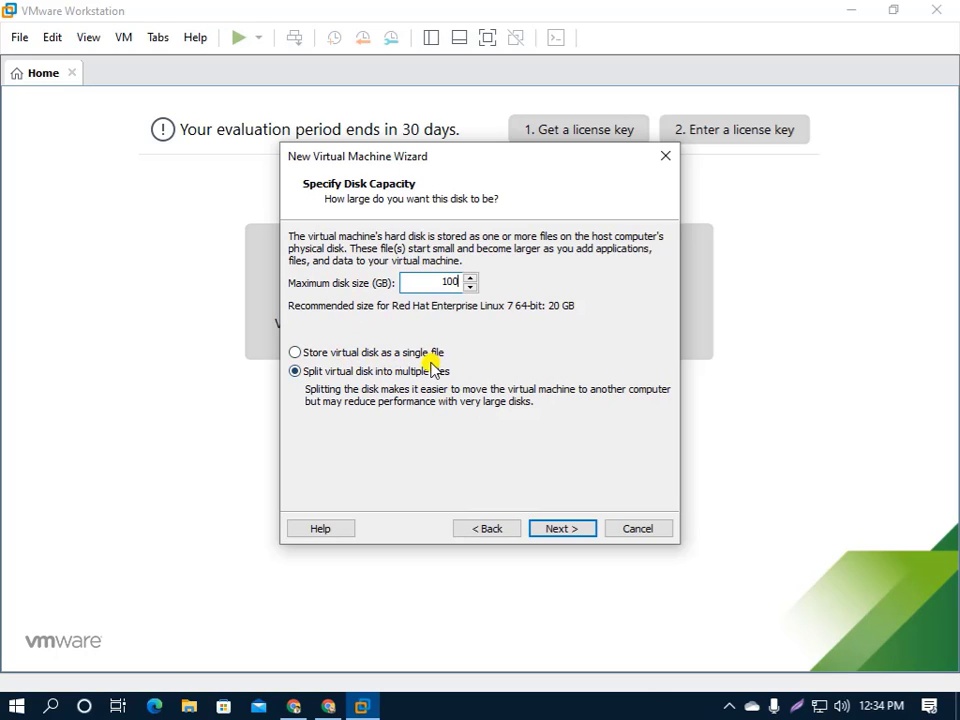
{"action": "left_click", "coordinate": [294, 353]}
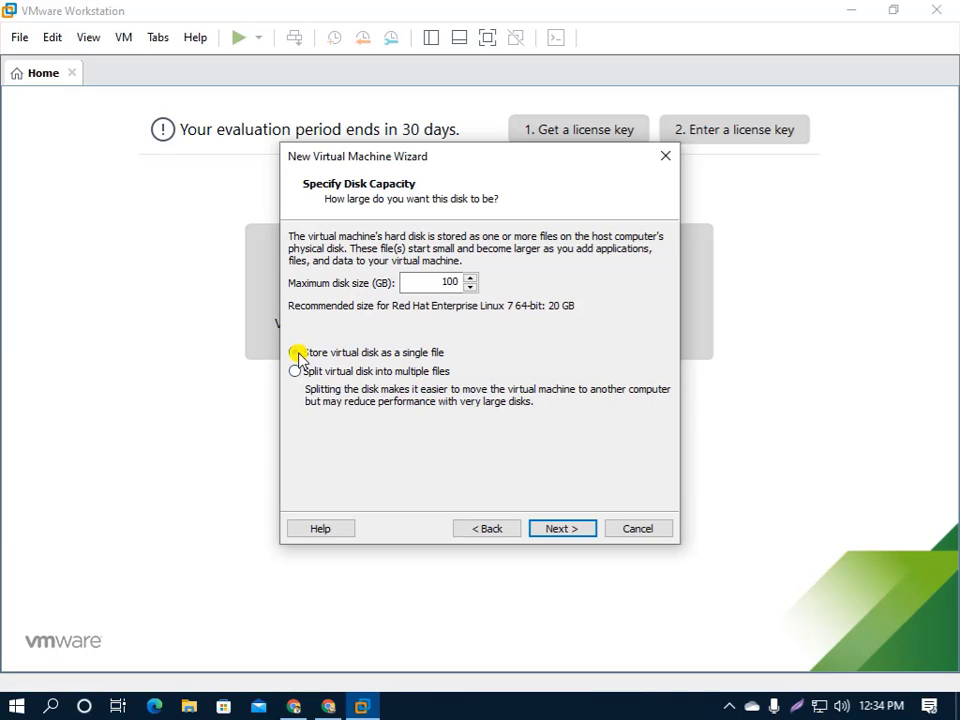
{"action": "left_click", "coordinate": [564, 530]}
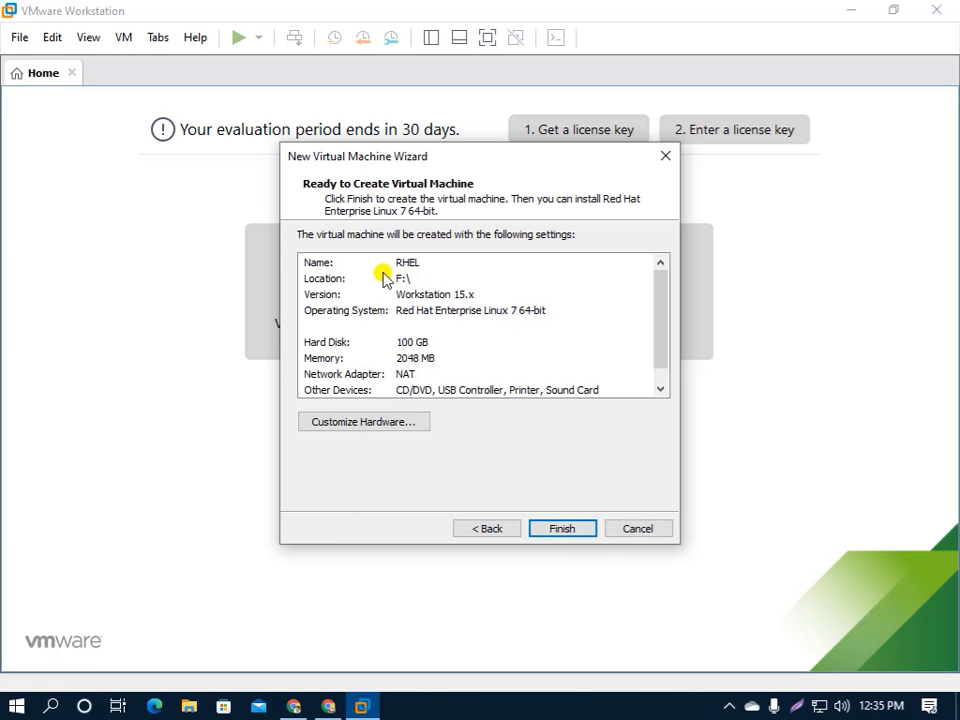
- Review the summary of the new virtual machine's settings, including its version and hardware entries
{"action": "scroll", "coordinate": [538, 340], "scroll_direction": "down", "scroll_amount": 1}
{"action": "scroll", "coordinate": [538, 340], "scroll_direction": "up", "scroll_amount": 1}
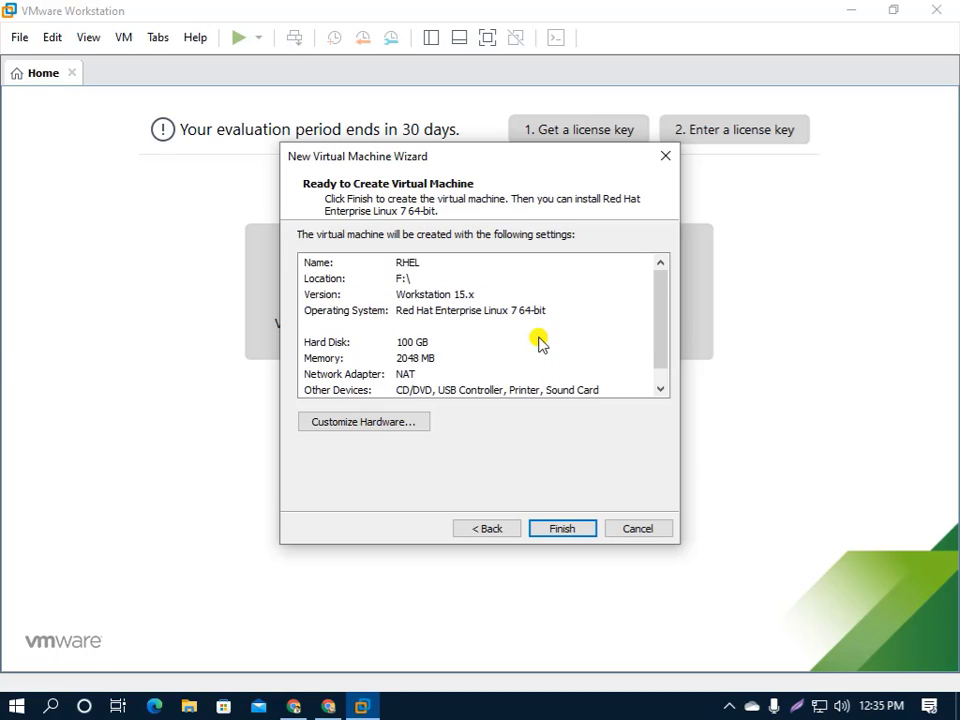
{"action": "scroll", "coordinate": [542, 342], "scroll_direction": "down", "scroll_amount": 1}
{"action": "left_click_drag", "start_coordinate": [658, 347], "coordinate": [660, 316]}
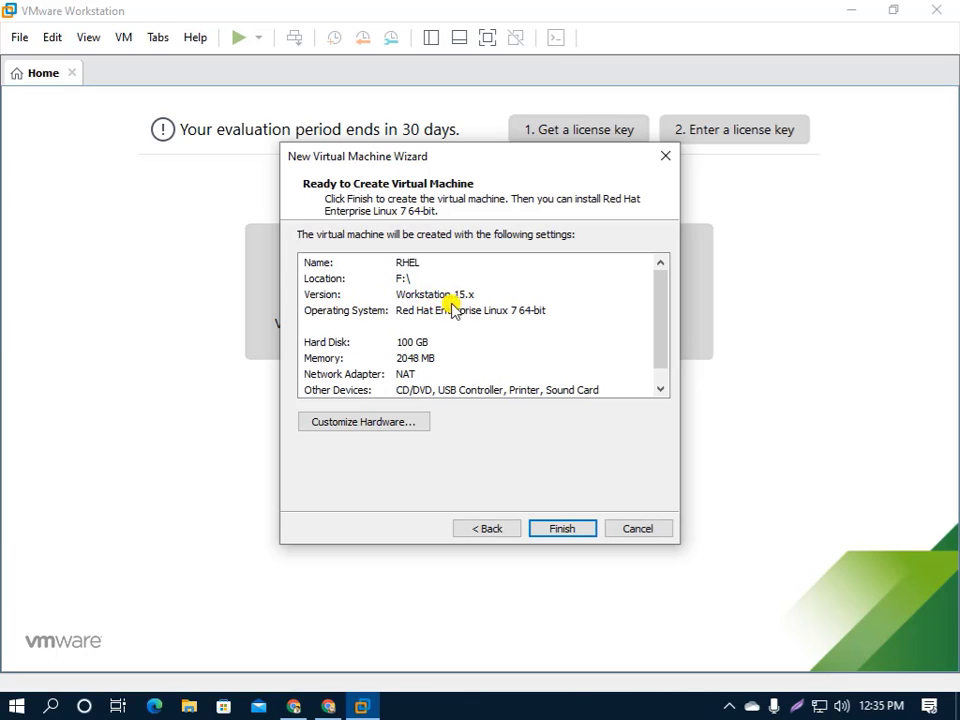
{"action": "left_click", "coordinate": [344, 295]}
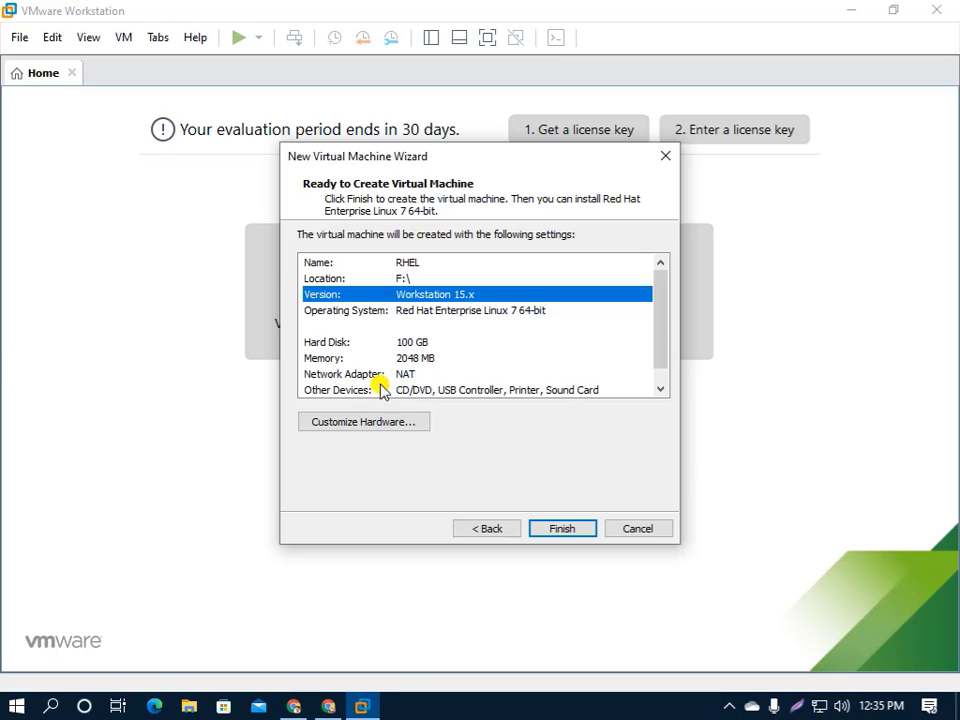
- Check the full list of summary settings, from the machine name down to the other devices
{"action": "scroll", "coordinate": [508, 366], "scroll_direction": "down", "scroll_amount": 1}
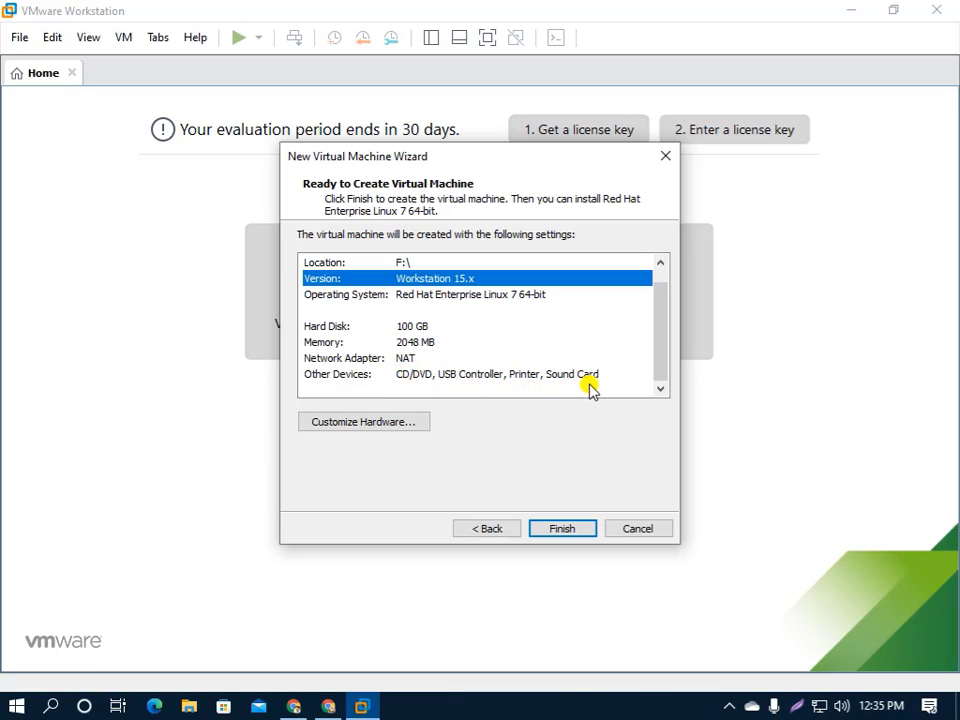
{"action": "scroll", "coordinate": [557, 352], "scroll_direction": "up", "scroll_amount": 1}
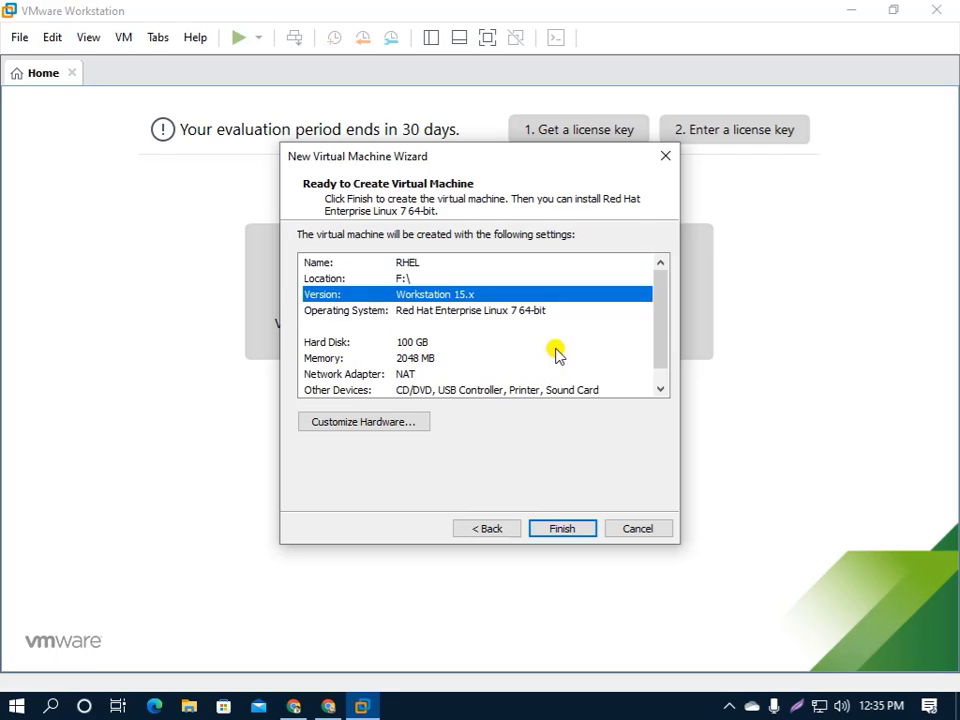
{"action": "scroll", "coordinate": [557, 352], "scroll_direction": "down", "scroll_amount": 1}
{"action": "scroll", "coordinate": [557, 352], "scroll_direction": "up", "scroll_amount": 1}
{"action": "scroll", "coordinate": [557, 352], "scroll_direction": "down", "scroll_amount": 1}
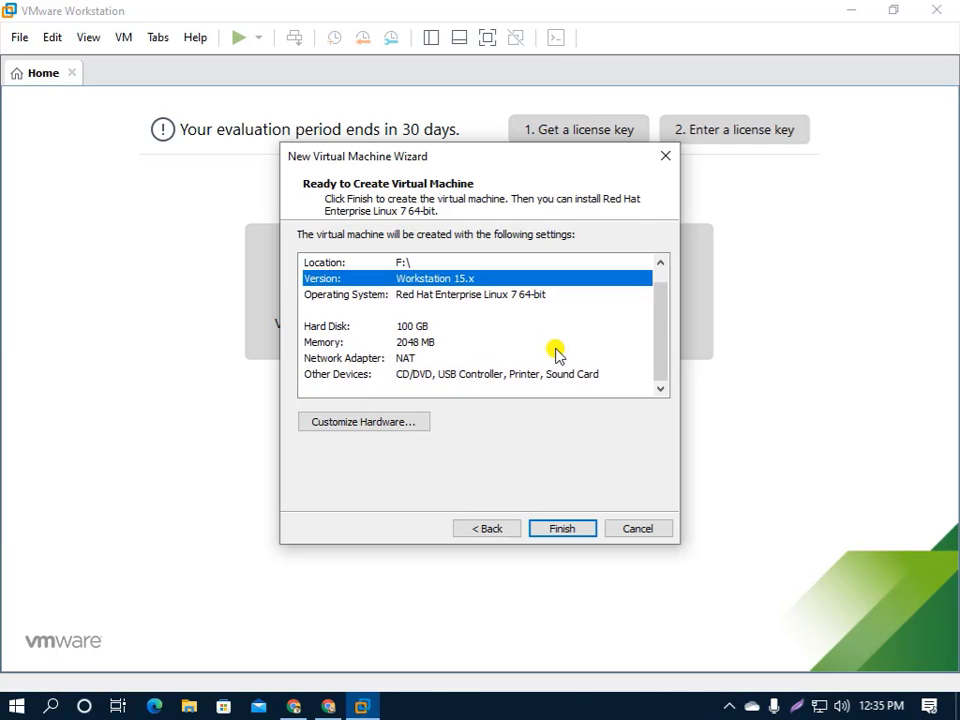
{"action": "scroll", "coordinate": [476, 330], "scroll_direction": "up", "scroll_amount": 1}
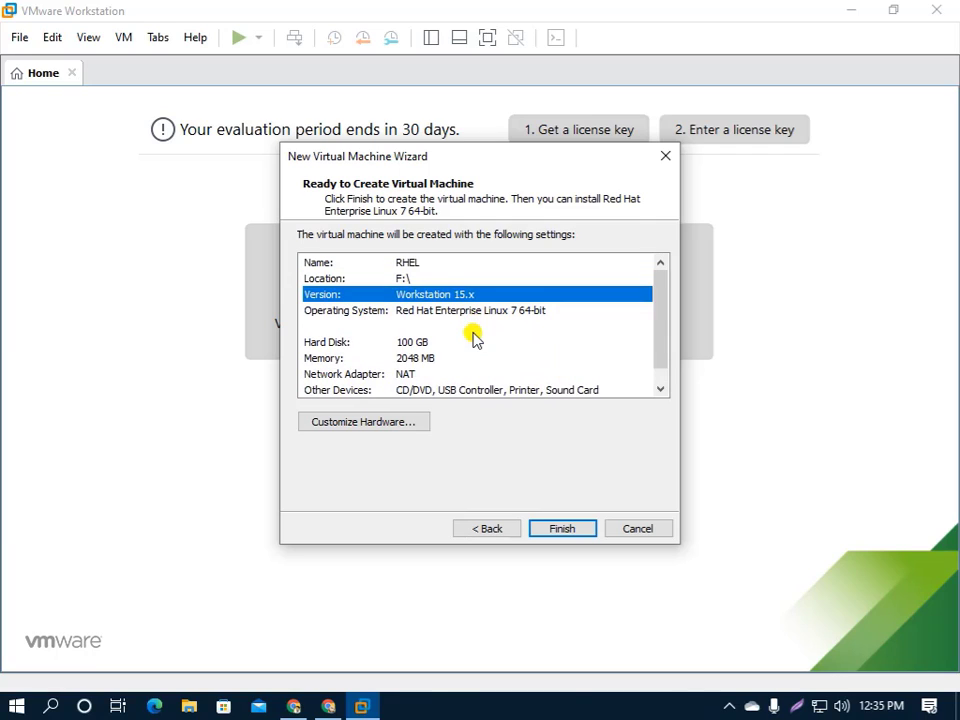
- In the hardware customization, clear the number of processors, try 2 cores per processor, and return that value to 1
{"action": "left_click", "coordinate": [368, 426]}
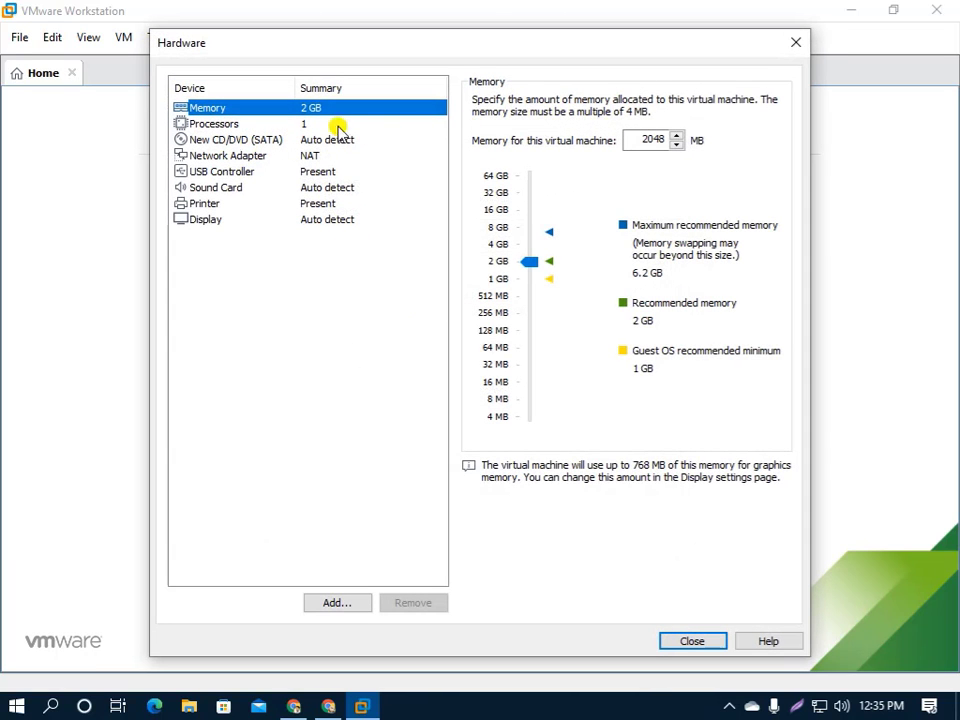
{"action": "left_click", "coordinate": [240, 124]}
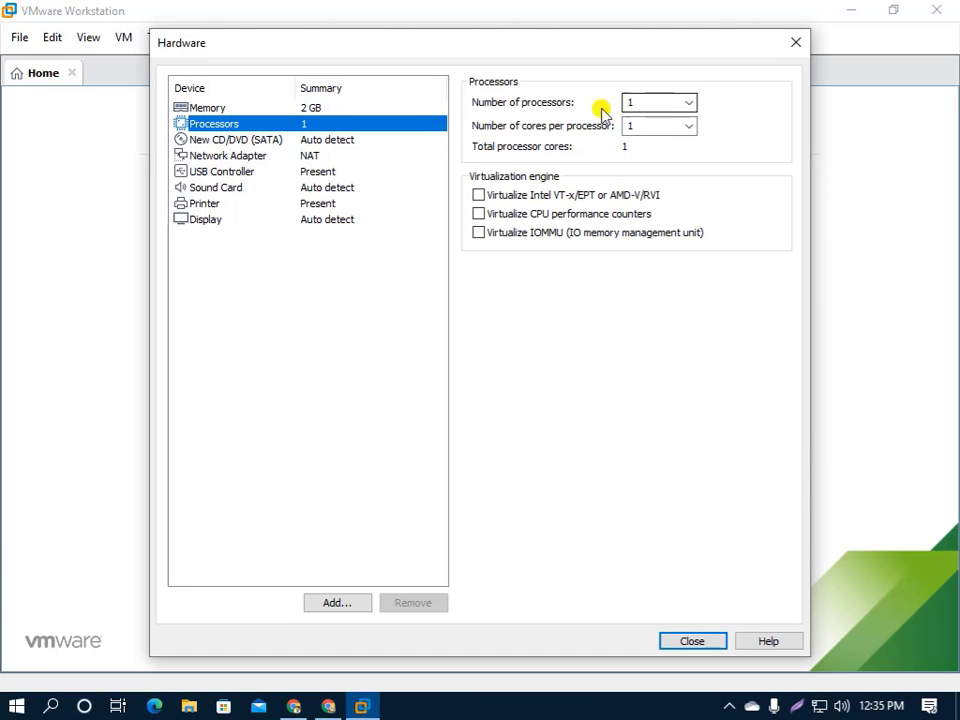
{"action": "left_click", "coordinate": [642, 104]}
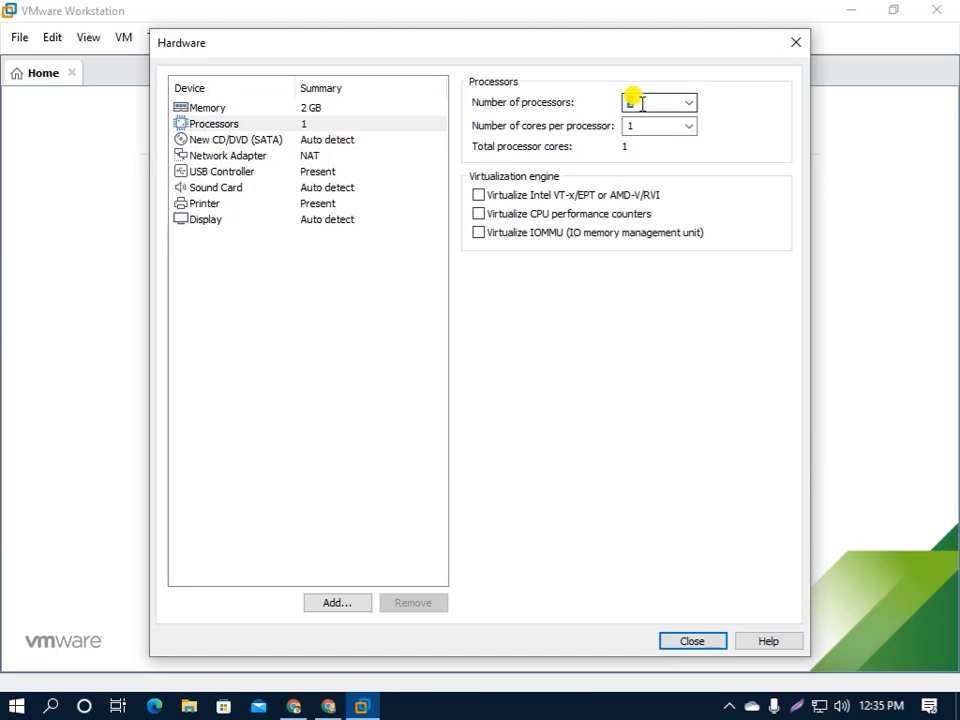
{"action": "key", "text": "BackSpace"}
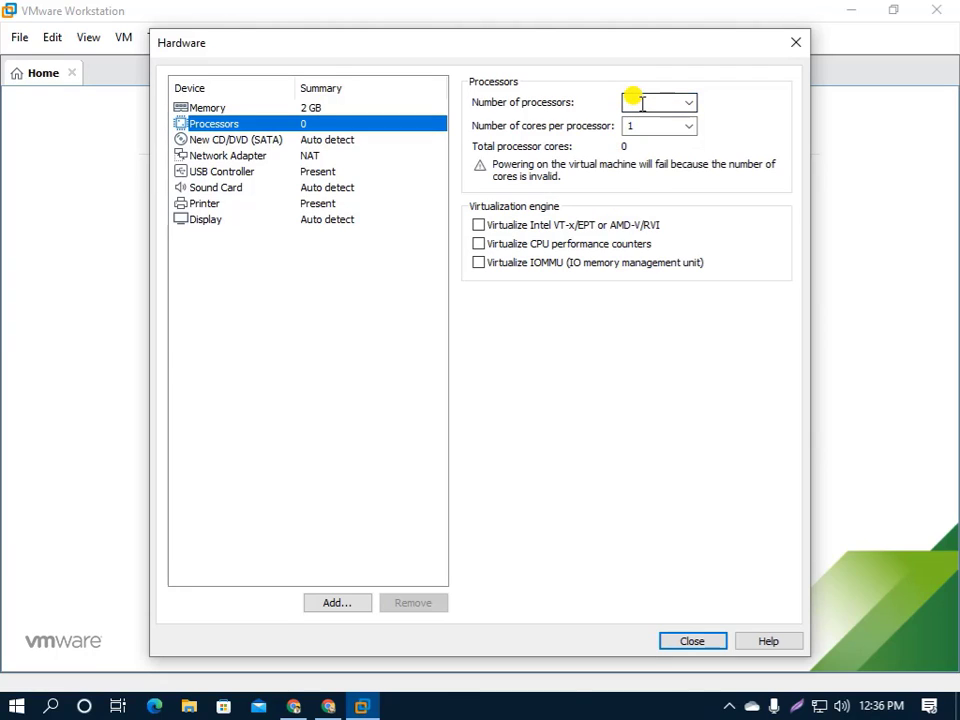
{"action": "left_click", "coordinate": [642, 124]}
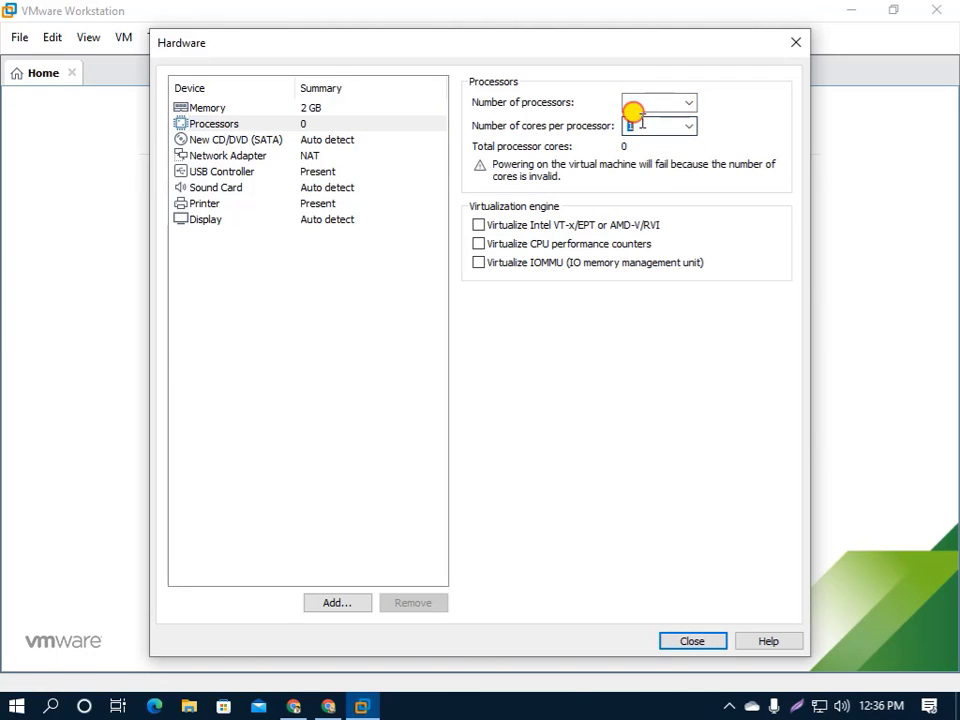
{"action": "type", "text": "2"}
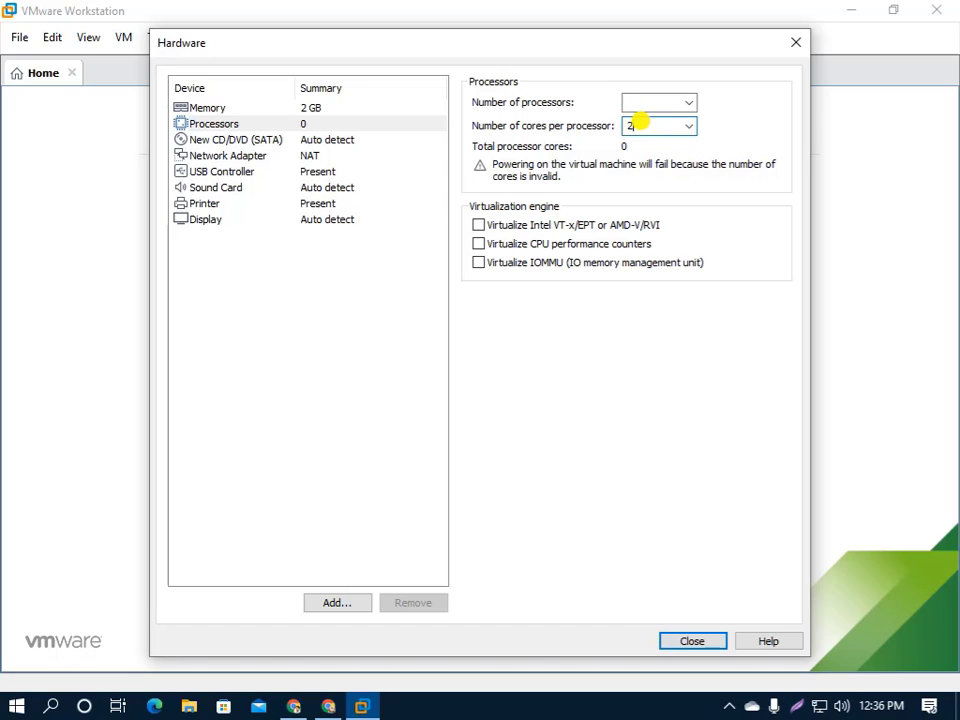
{"action": "left_click", "coordinate": [626, 102]}
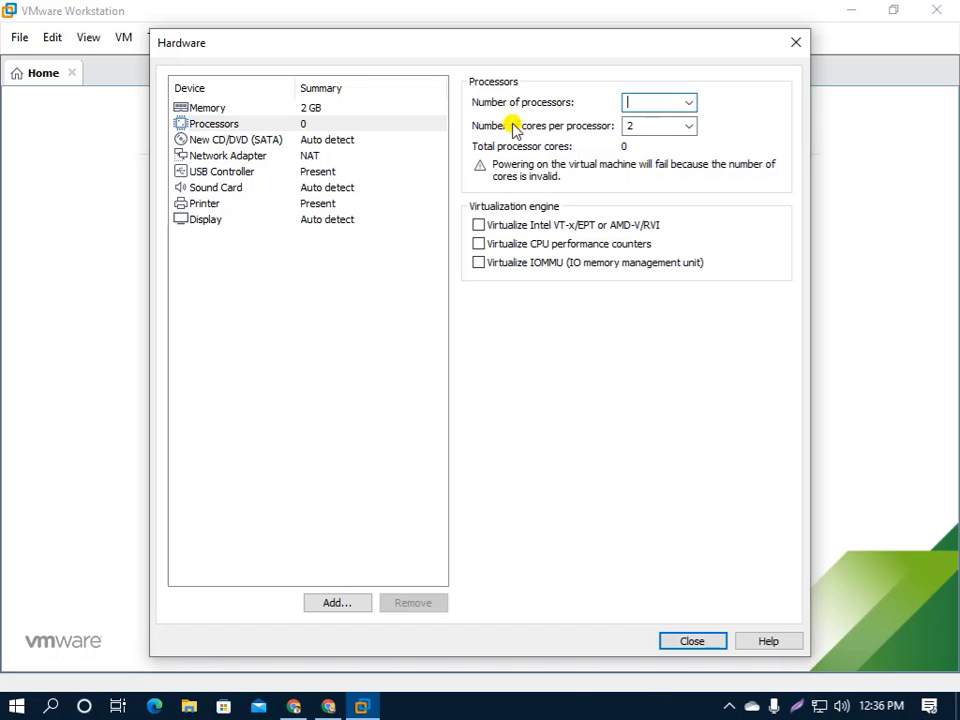
{"action": "left_click", "coordinate": [628, 124]}
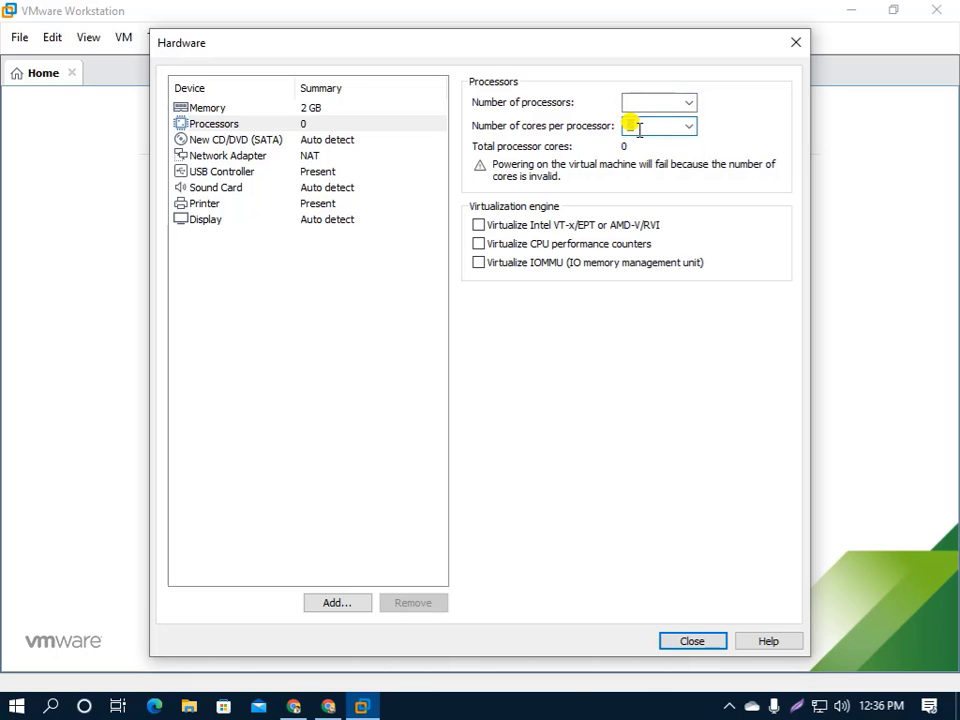
{"action": "type", "text": "1"}
{"action": "left_click", "coordinate": [345, 605]}
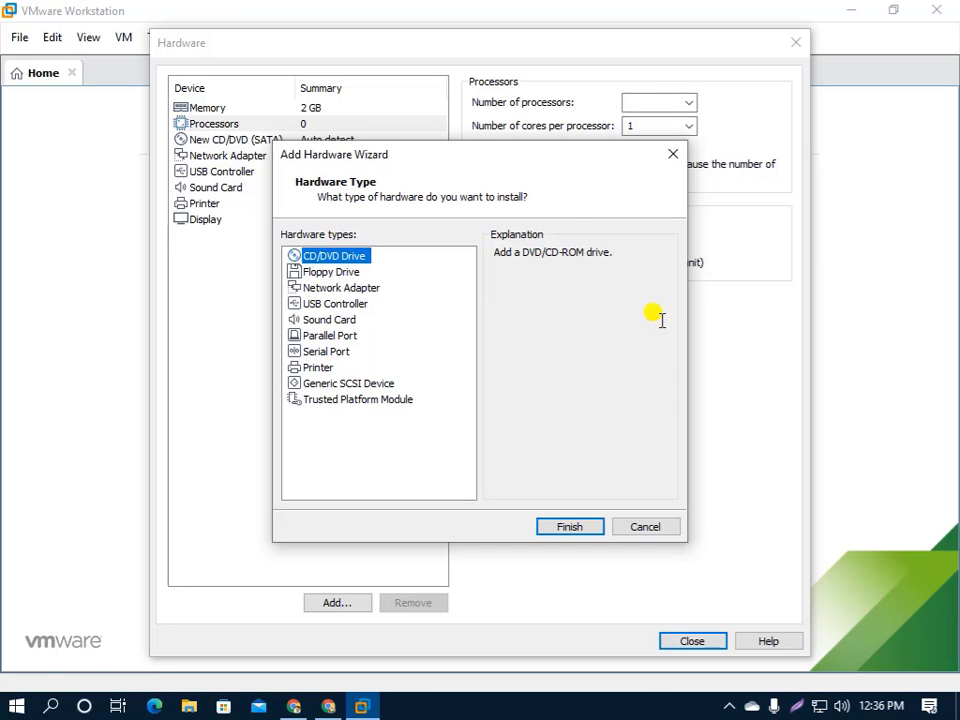
{"action": "left_click", "coordinate": [656, 530]}
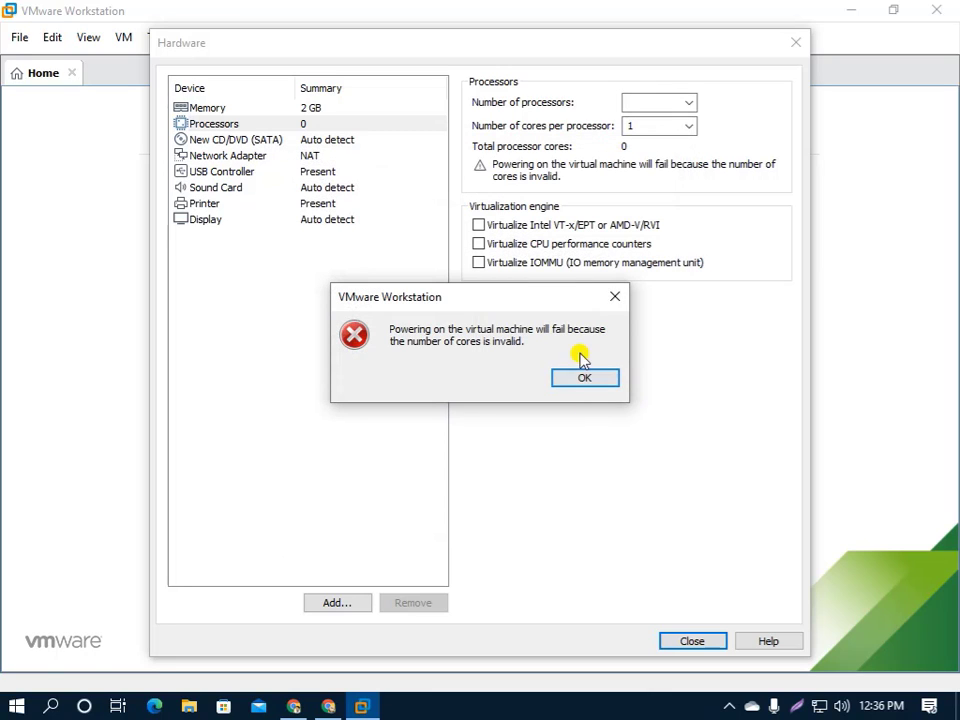
{"action": "left_click", "coordinate": [615, 296]}
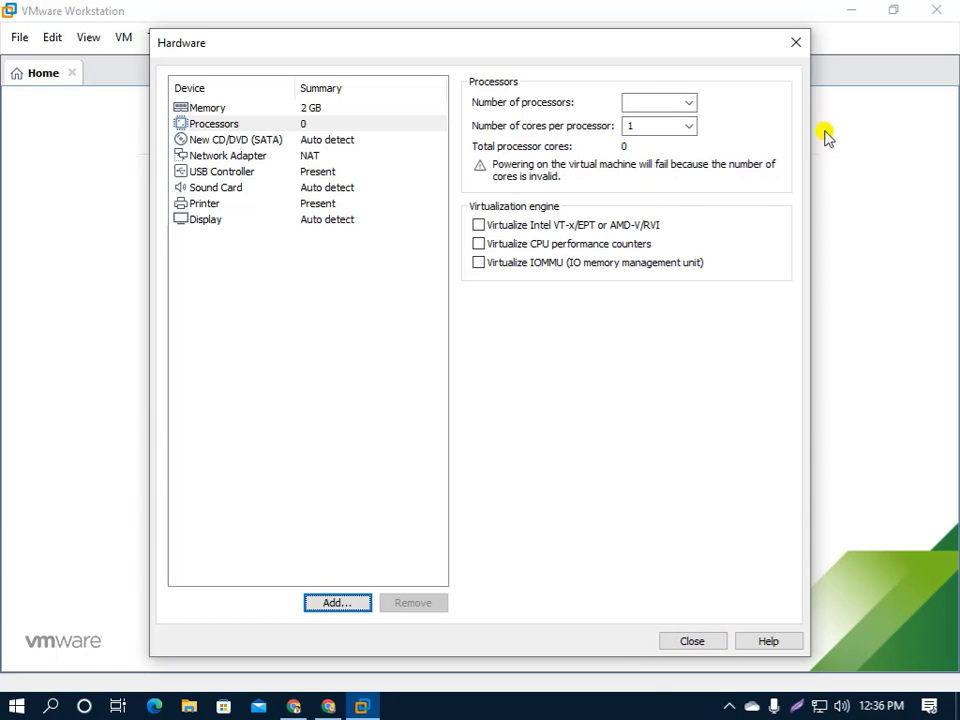
{"action": "left_click", "coordinate": [794, 43]}
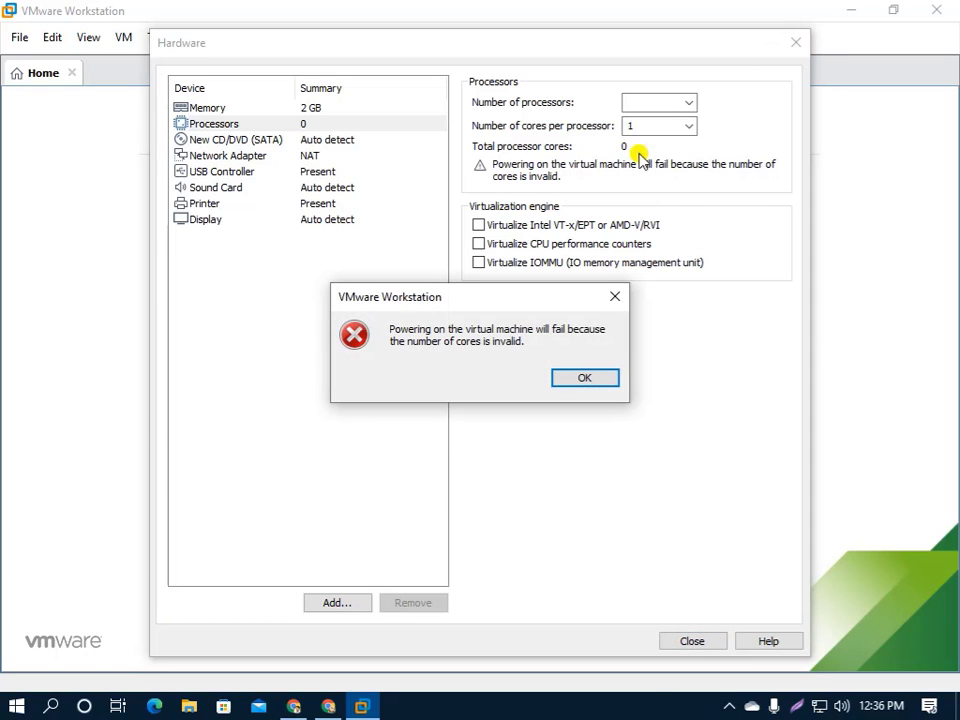
{"action": "left_click", "coordinate": [614, 299]}
{"action": "left_click", "coordinate": [680, 640]}
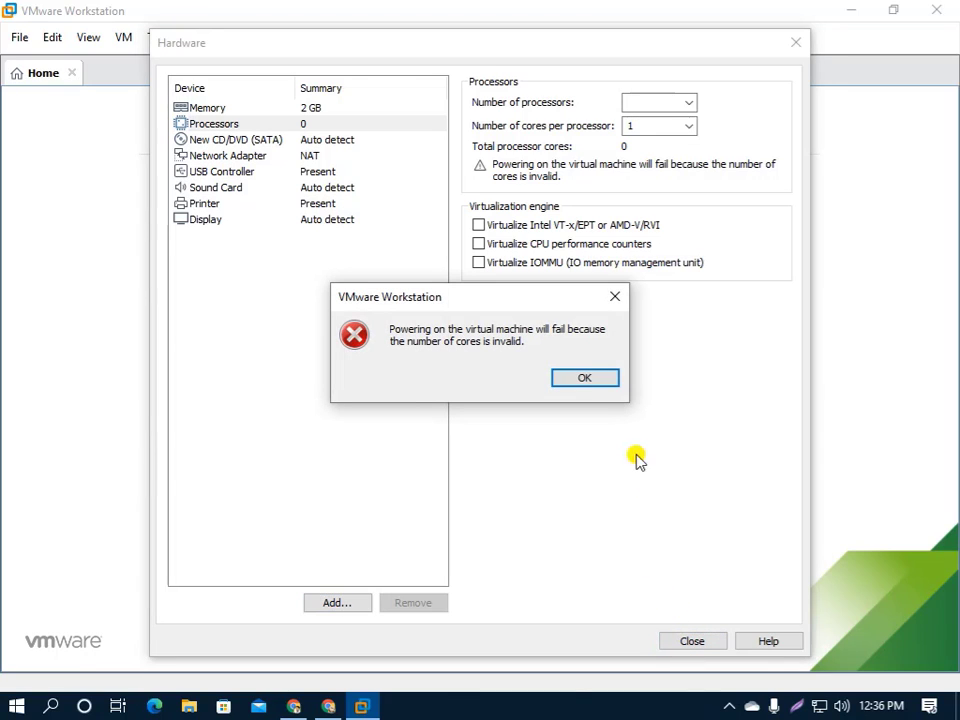
{"action": "left_click", "coordinate": [585, 377]}
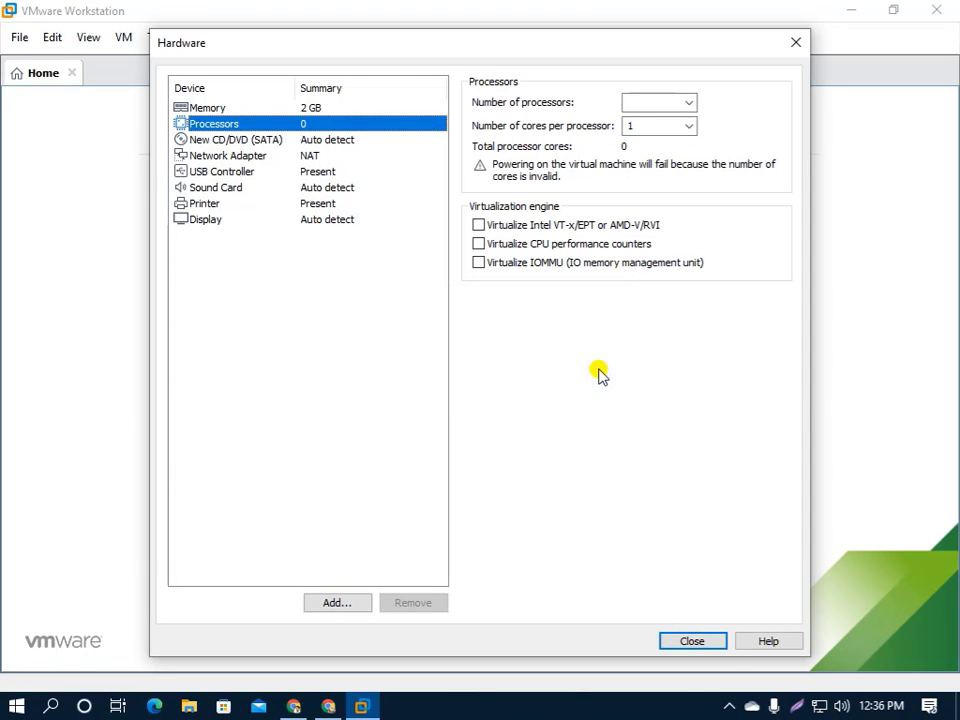
- Set the number of processors to 1 and close the hardware customization
{"action": "left_click", "coordinate": [636, 103]}
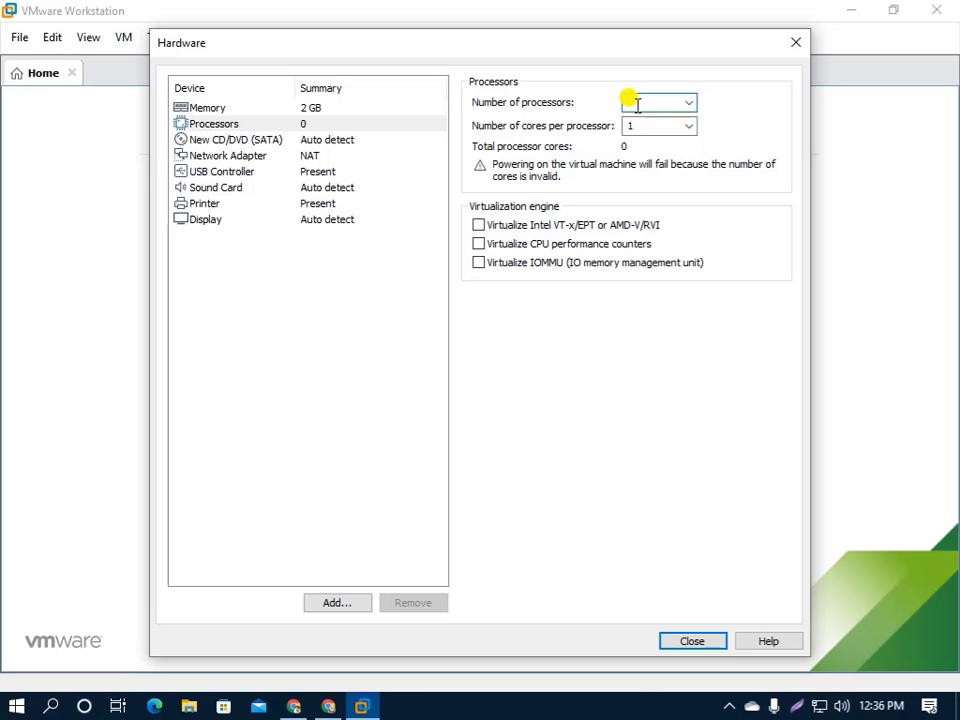
{"action": "type", "text": "1"}
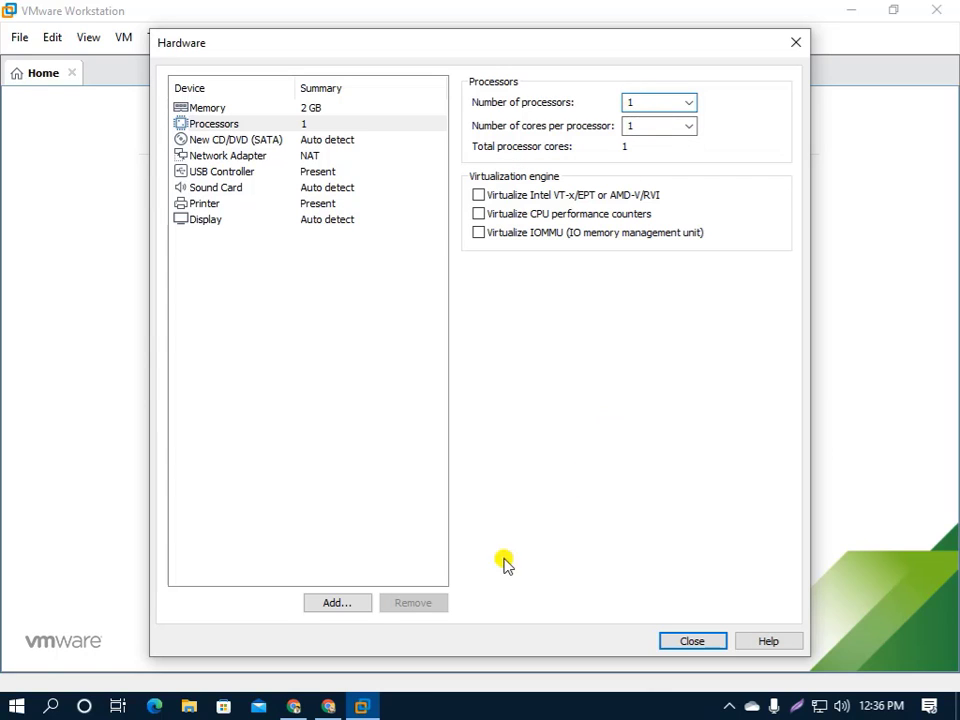
{"action": "left_click", "coordinate": [684, 642]}
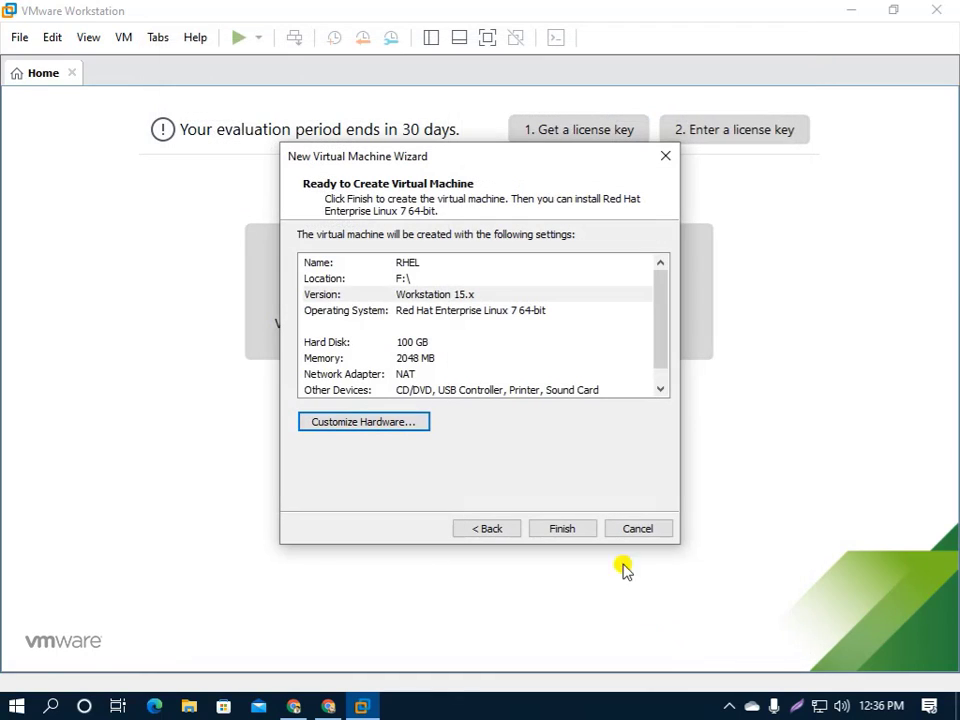
- Finish the wizard to create the RHEL virtual machine with the summarized settings
{"action": "scroll", "coordinate": [499, 339], "scroll_direction": "down", "scroll_amount": 1}
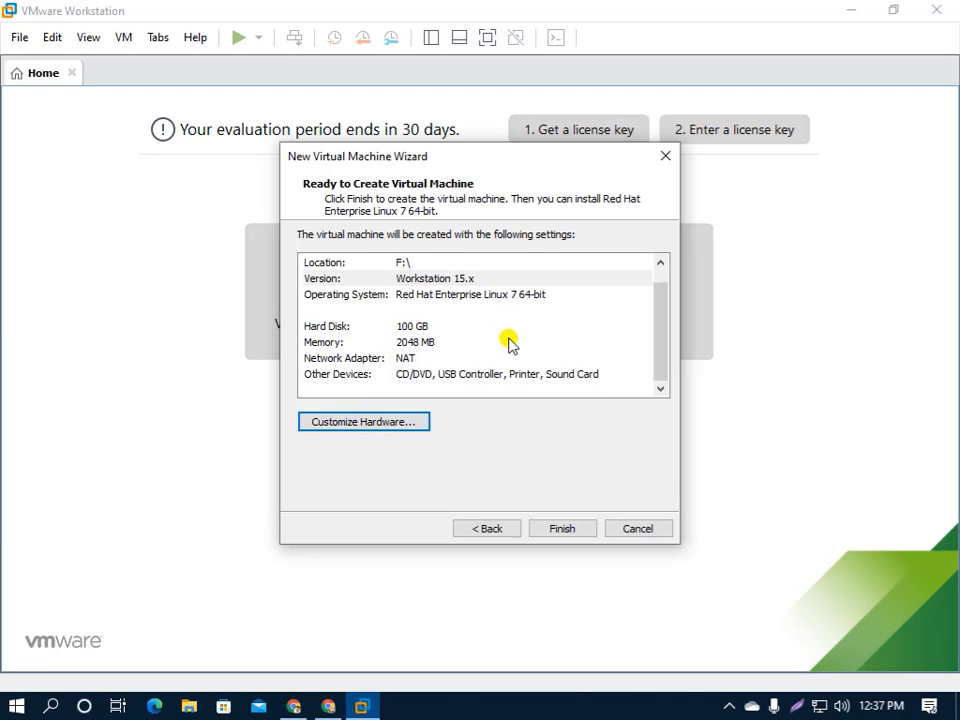
{"action": "scroll", "coordinate": [508, 343], "scroll_direction": "up", "scroll_amount": 1}
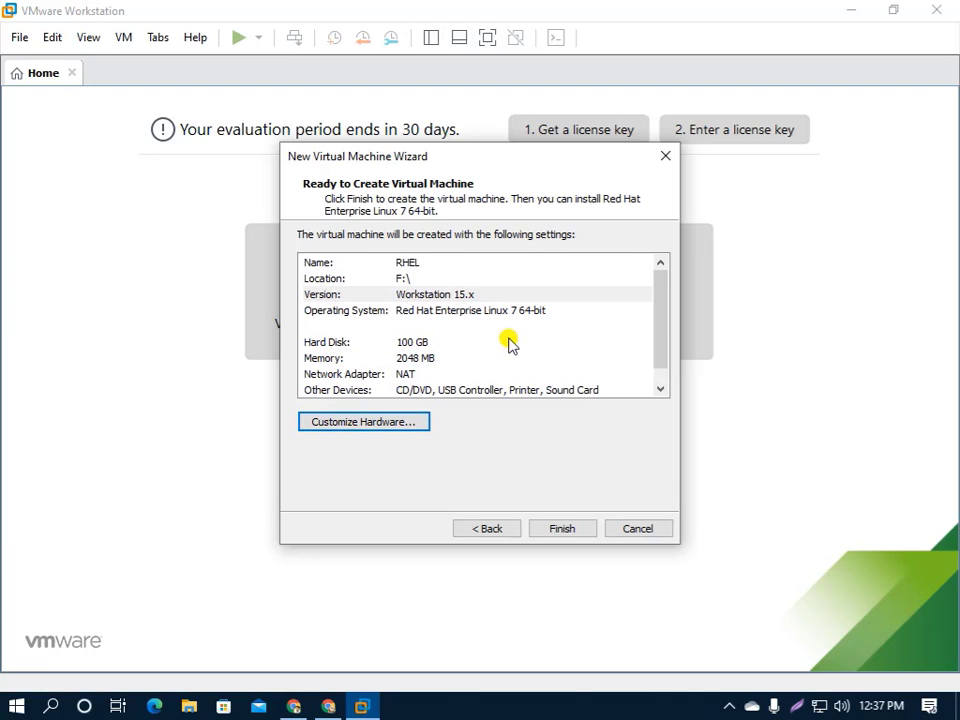
{"action": "left_click", "coordinate": [559, 530]}
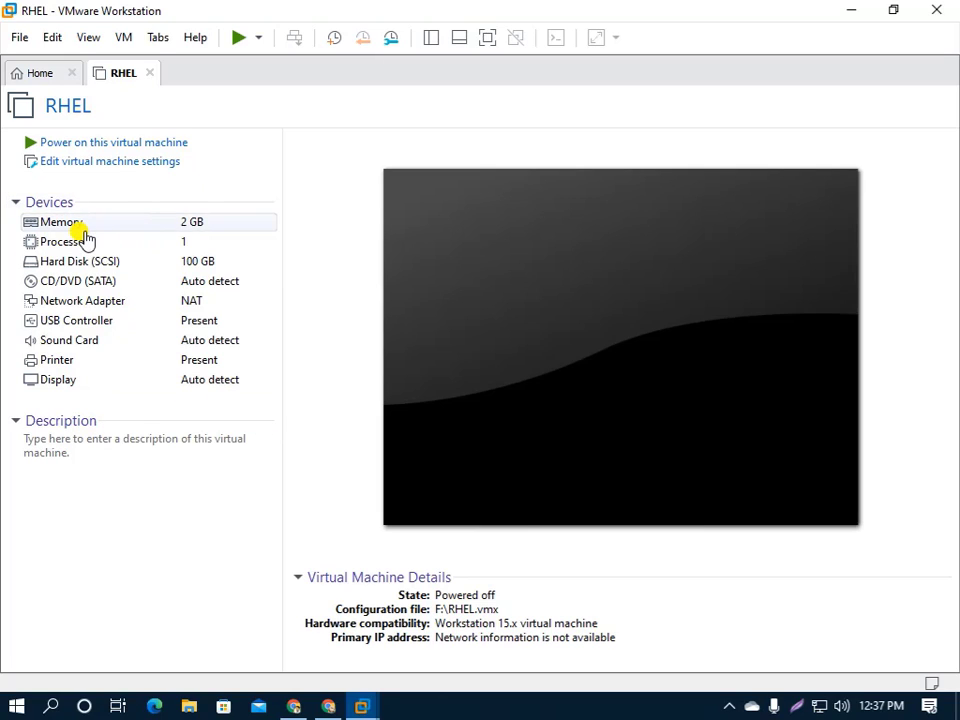
- Edit the RHEL virtual machine's settings so its CD/DVD (SATA) drive uses an ISO image file
{"action": "left_click", "coordinate": [111, 163]}
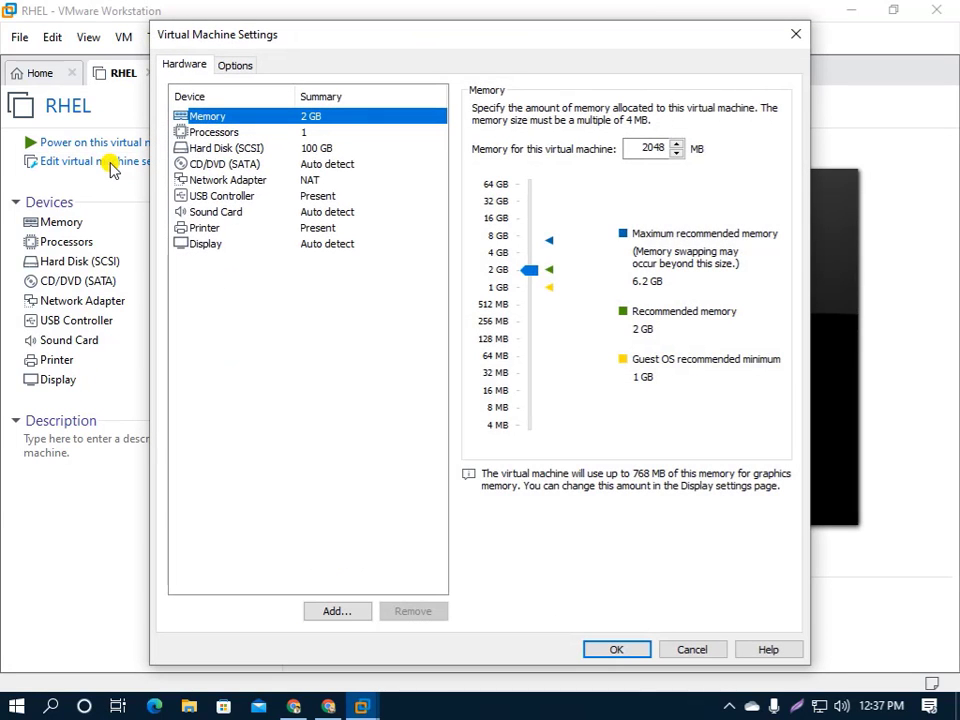
{"action": "mouse_move", "coordinate": [497, 32]}
{"action": "left_mouse_down"}
{"action": "mouse_move", "coordinate": [437, 32]}
{"action": "mouse_move", "coordinate": [499, 26]}
{"action": "left_mouse_up"}
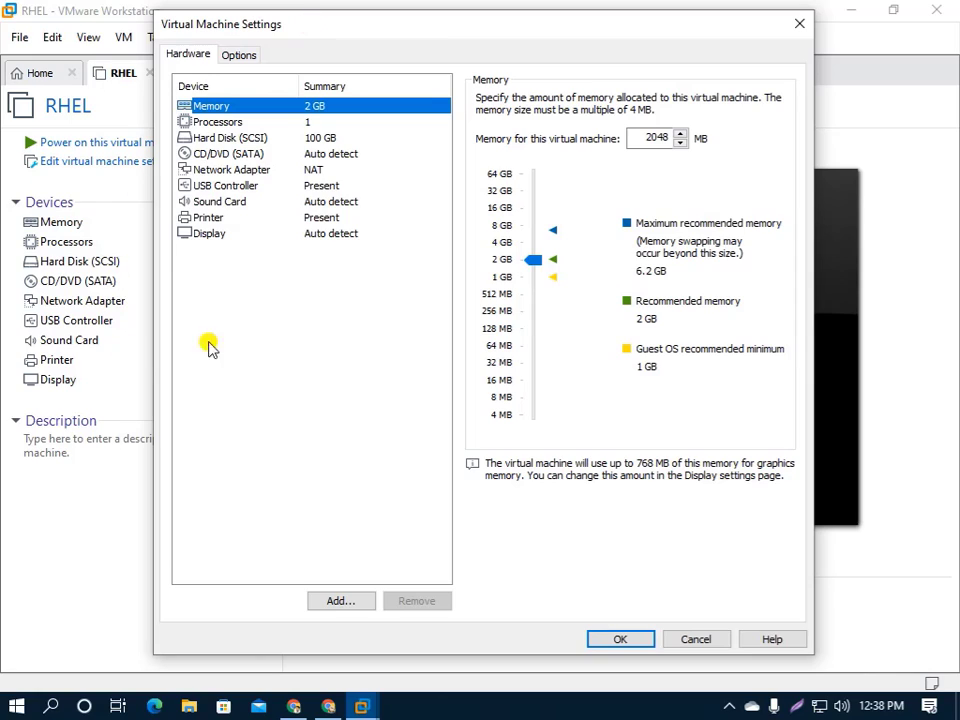
{"action": "left_click", "coordinate": [255, 155]}
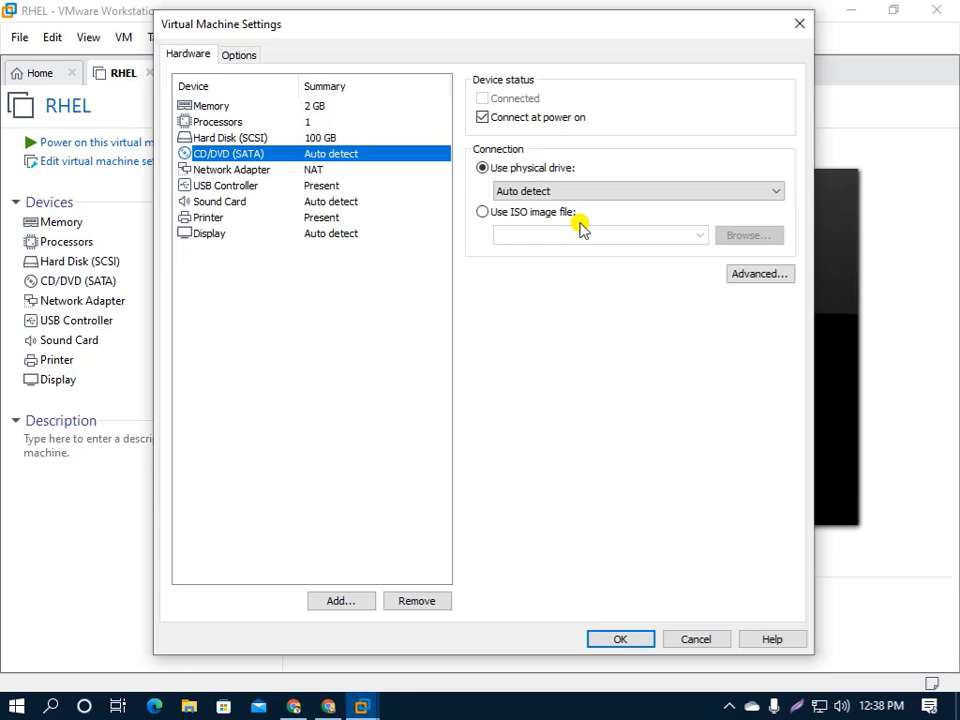
{"action": "left_click", "coordinate": [482, 213]}
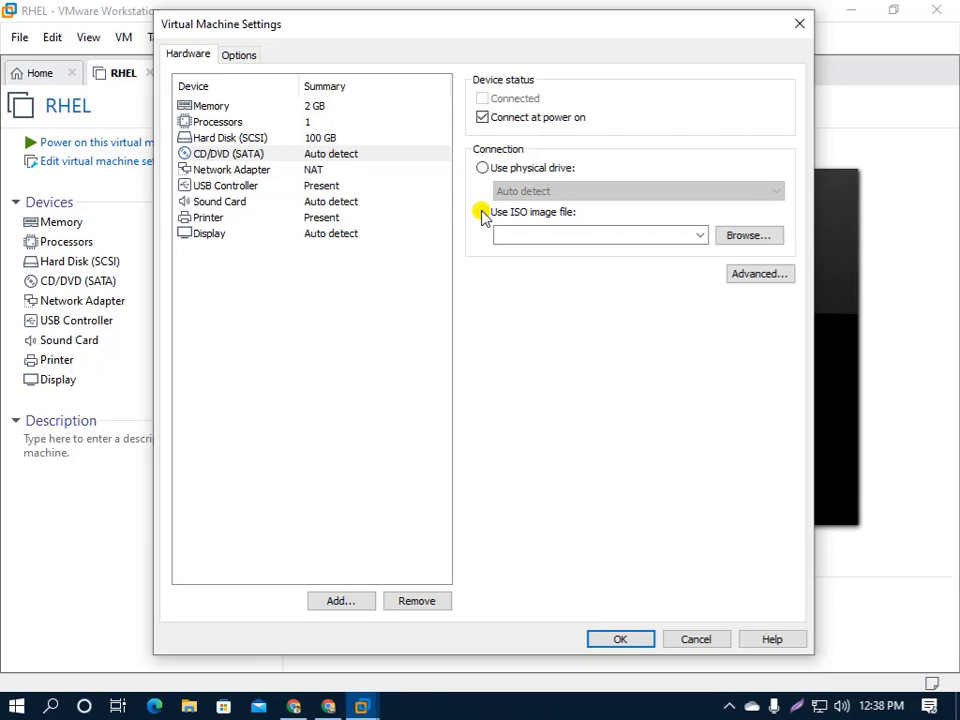
- Choose rhel-server-7.9-x86_64-dvd.iso from E:\Software\All Image Iso File as the CD/DVD drive's image
{"action": "left_click", "coordinate": [750, 237]}
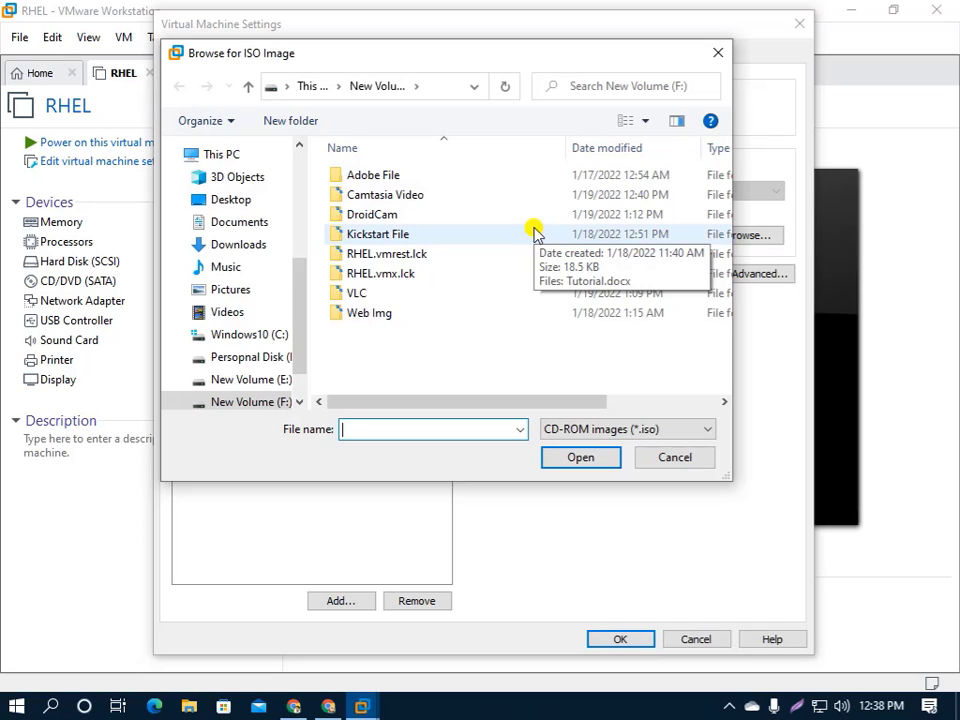
{"action": "scroll", "coordinate": [265, 360], "scroll_direction": "down", "scroll_amount": 1}
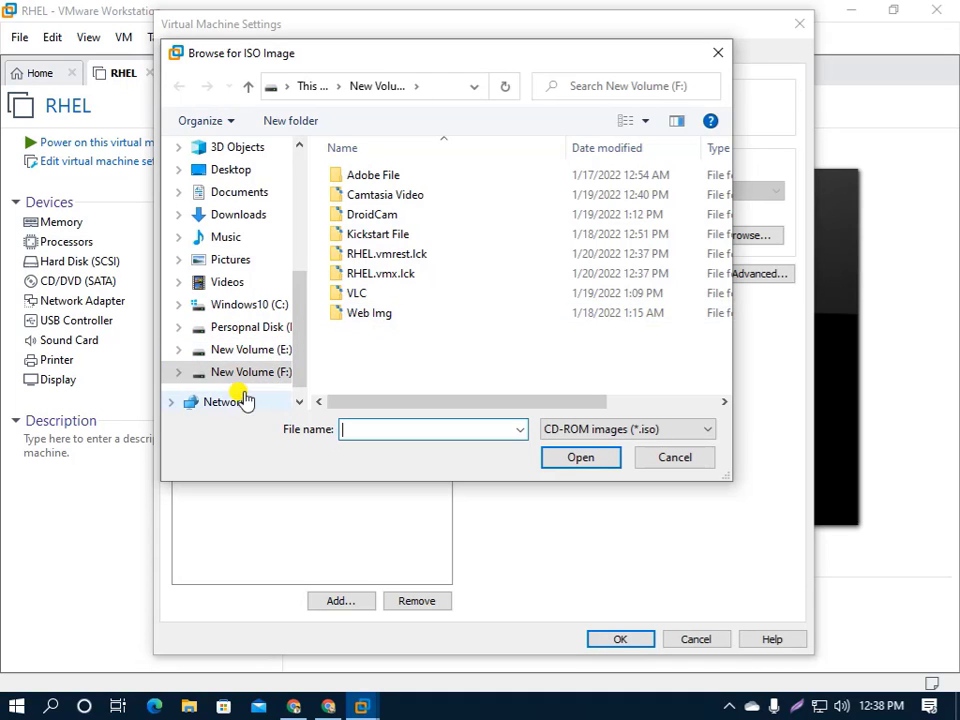
{"action": "left_click", "coordinate": [258, 350]}
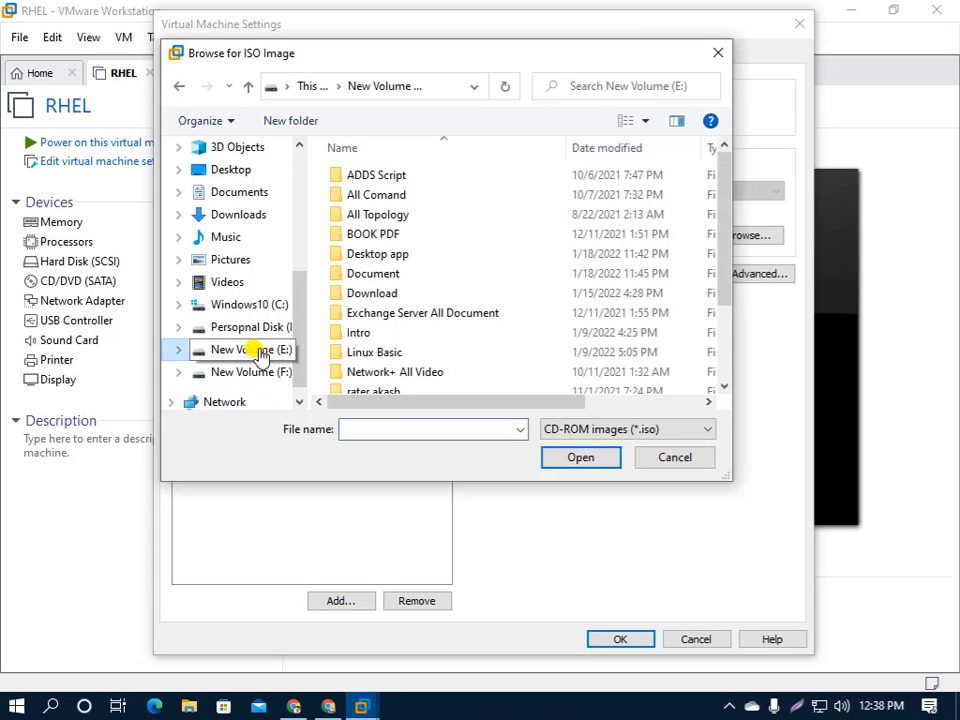
{"action": "scroll", "coordinate": [400, 349], "scroll_direction": "down", "scroll_amount": 2}
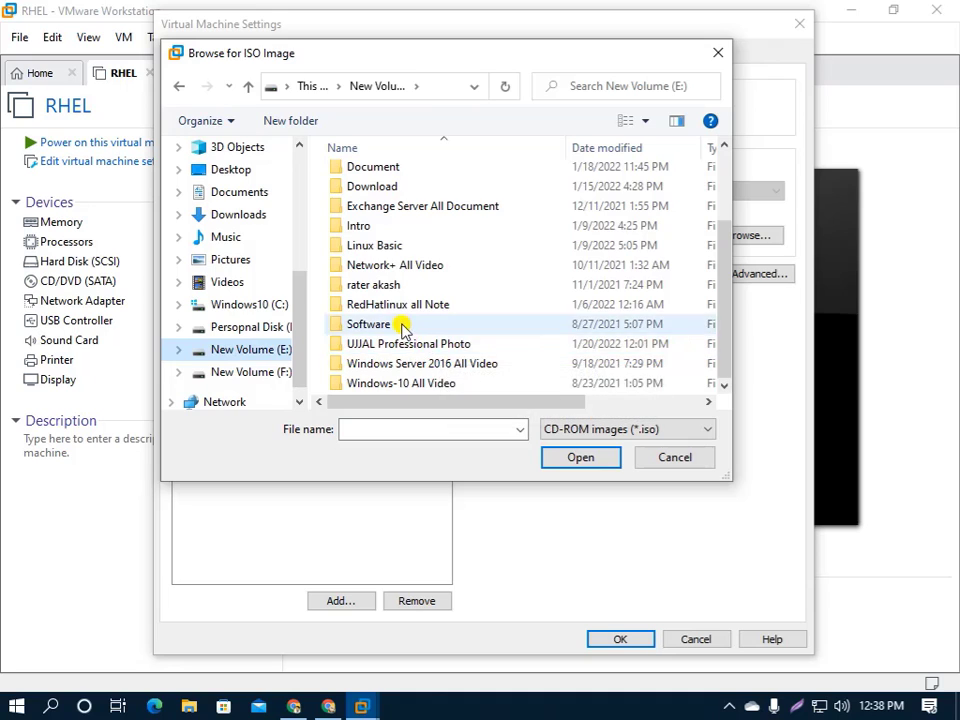
{"action": "double_click", "coordinate": [400, 324]}
{"action": "scroll", "coordinate": [452, 320], "scroll_direction": "down", "scroll_amount": 1}
{"action": "scroll", "coordinate": [408, 280], "scroll_direction": "up", "scroll_amount": 1}
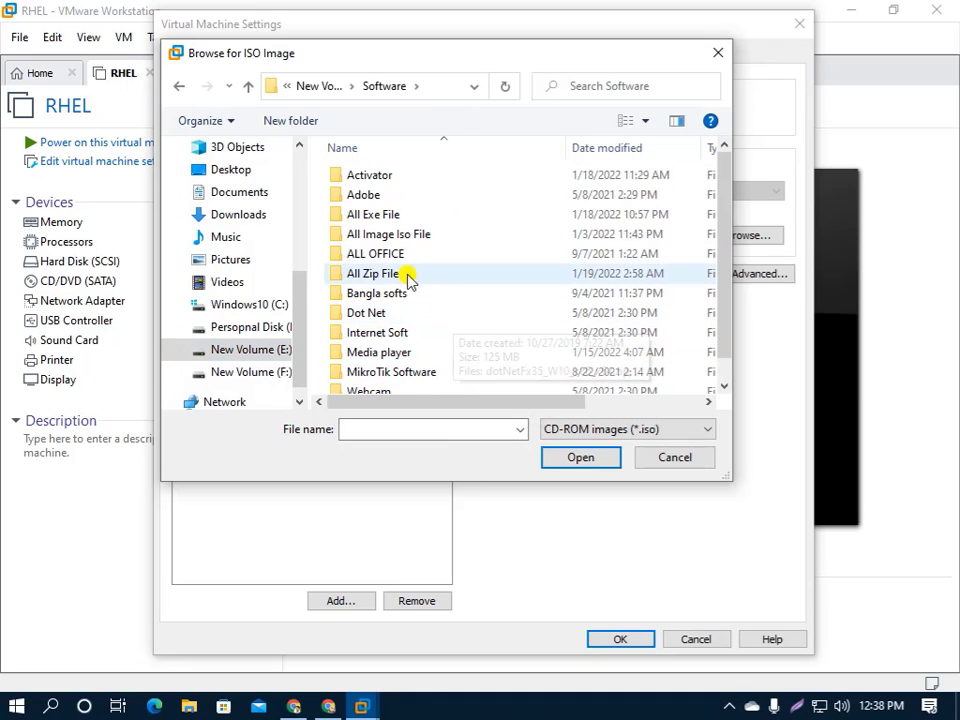
{"action": "double_click", "coordinate": [386, 234]}
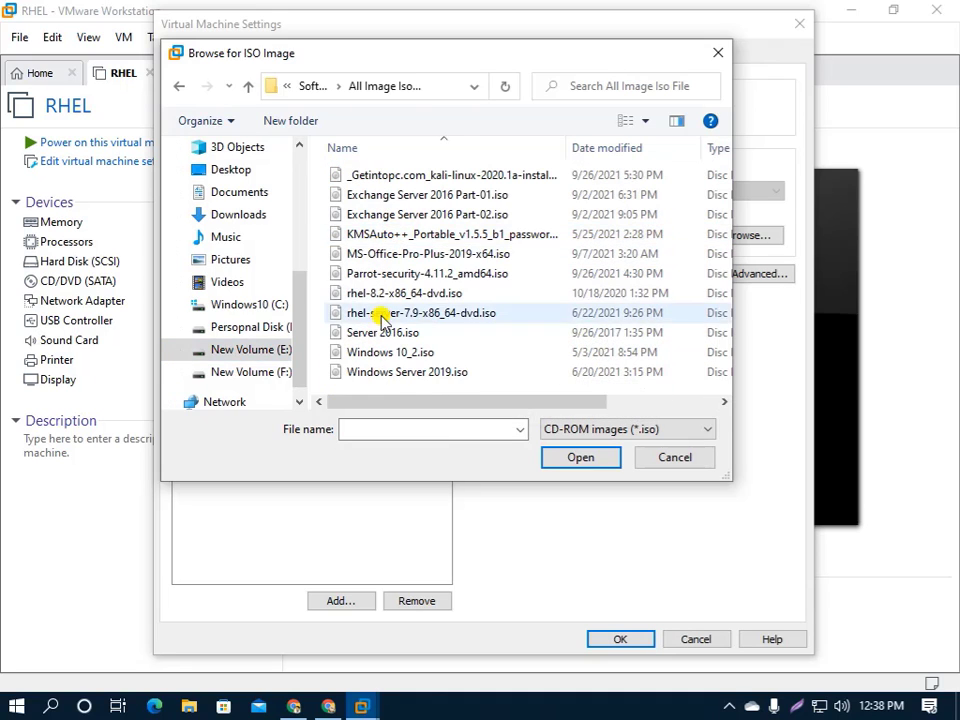
{"action": "scroll", "coordinate": [431, 315], "scroll_direction": "right", "scroll_amount": 1}
{"action": "scroll", "coordinate": [431, 322], "scroll_direction": "left", "scroll_amount": 1}
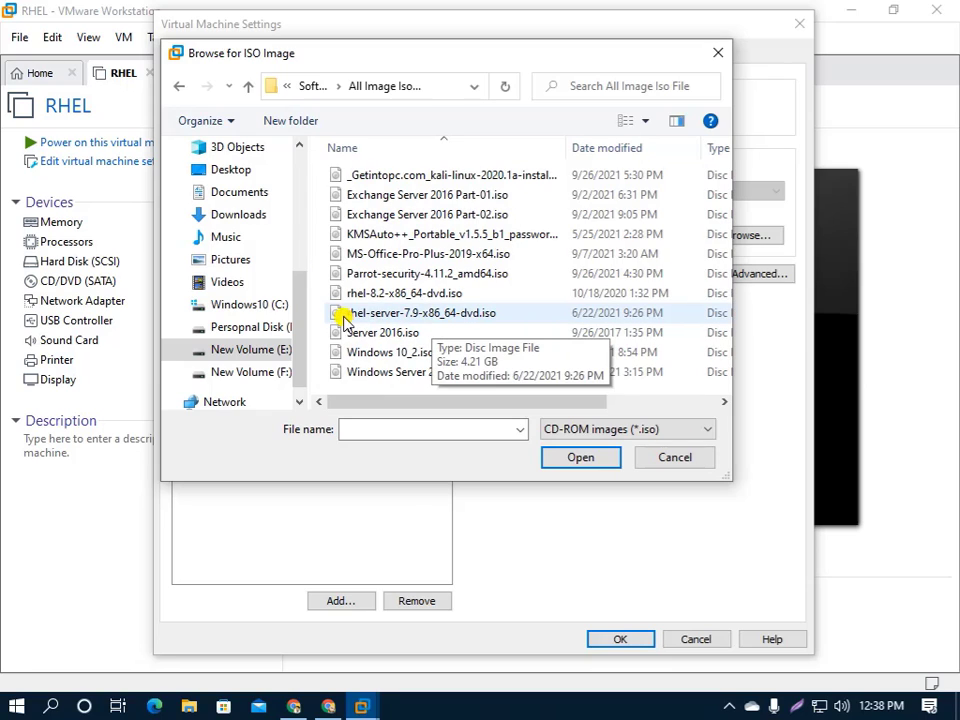
{"action": "left_click", "coordinate": [460, 314]}
{"action": "left_click", "coordinate": [581, 461]}
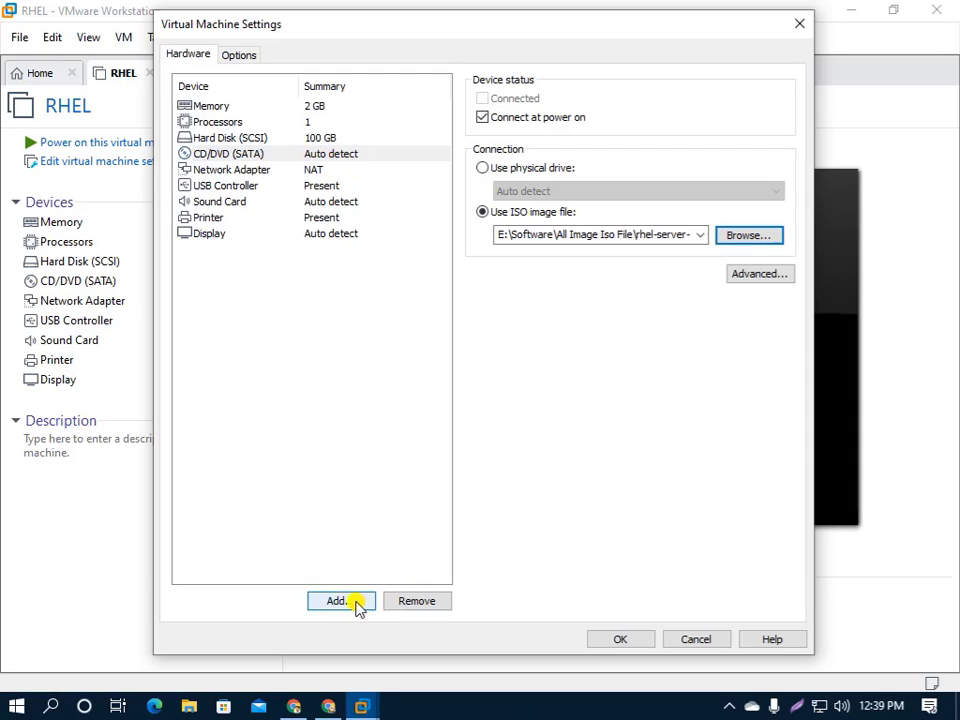
- Save the virtual machine settings without adding hardware and power on the RHEL virtual machine
{"action": "left_click", "coordinate": [343, 601]}
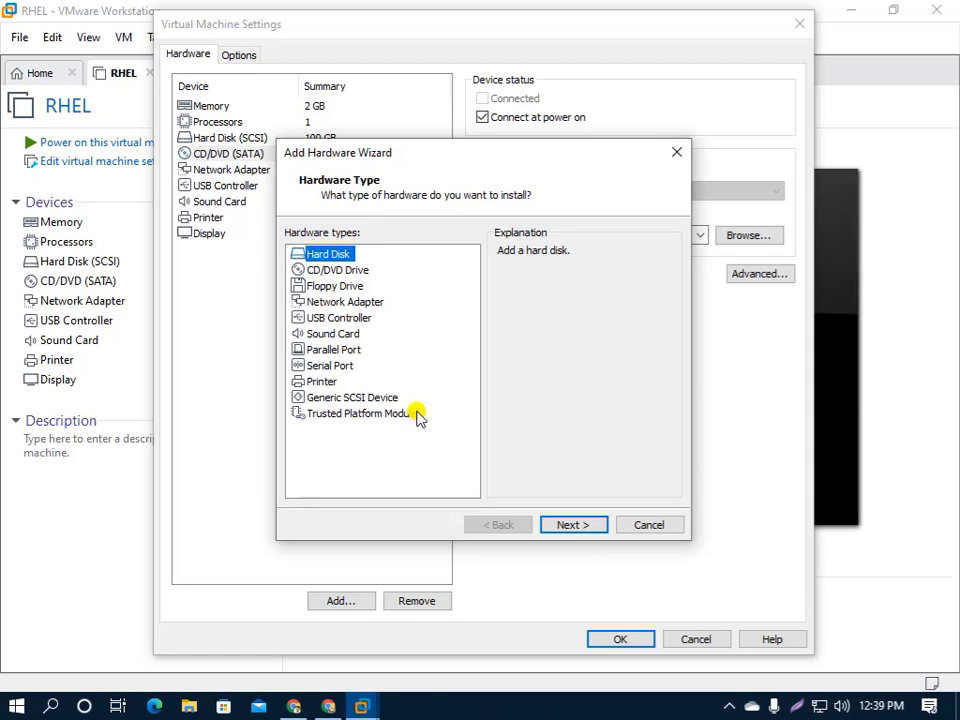
{"action": "left_click", "coordinate": [647, 528]}
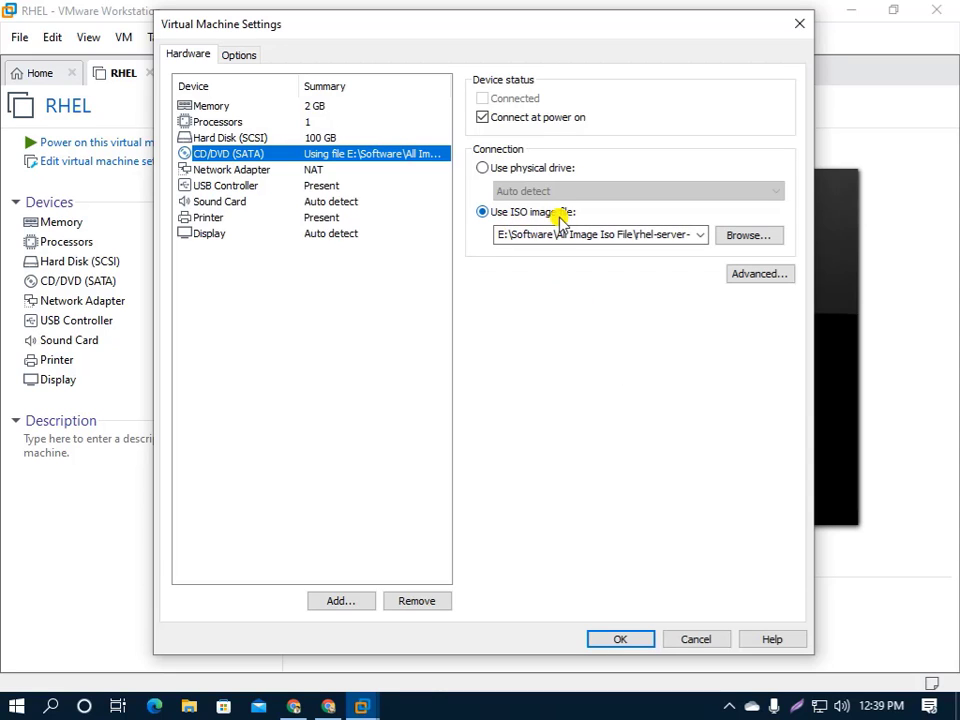
{"action": "left_click", "coordinate": [619, 639]}
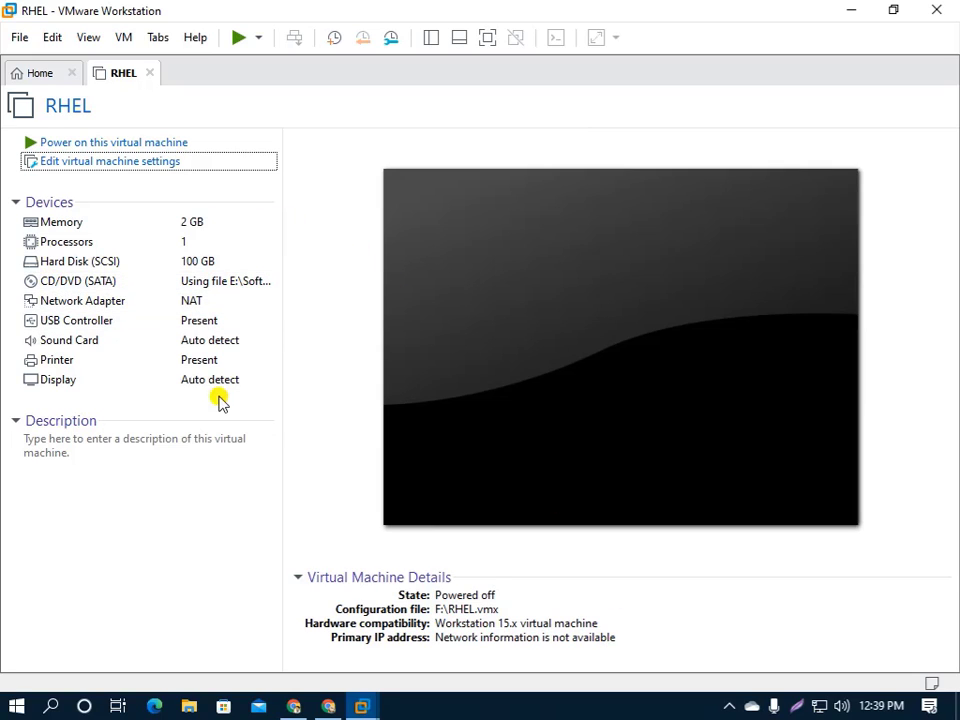
{"action": "left_click", "coordinate": [122, 147]}
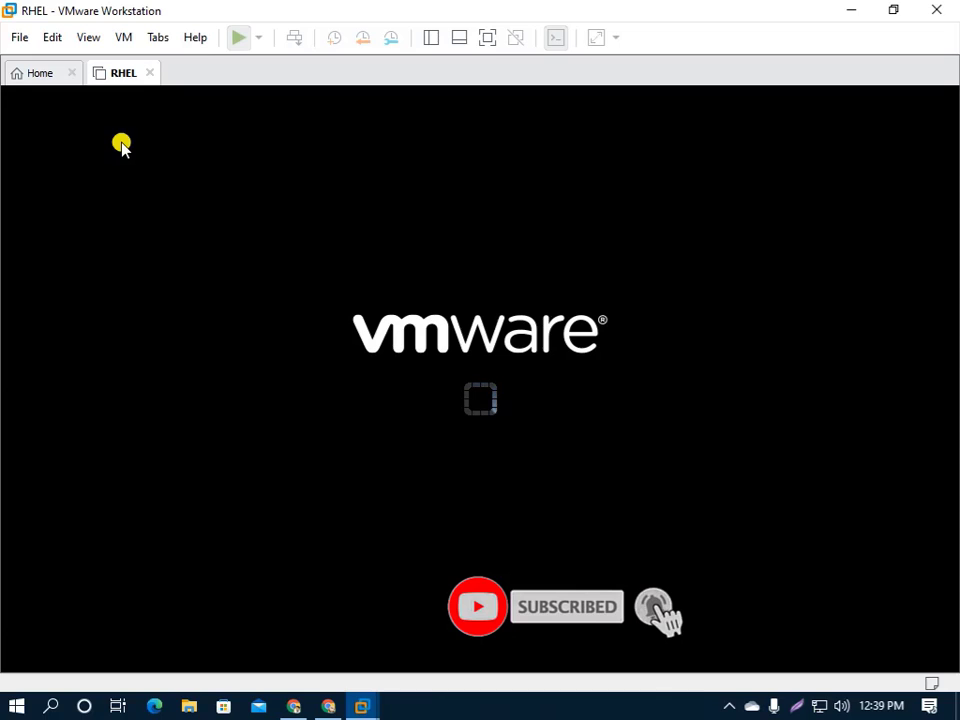